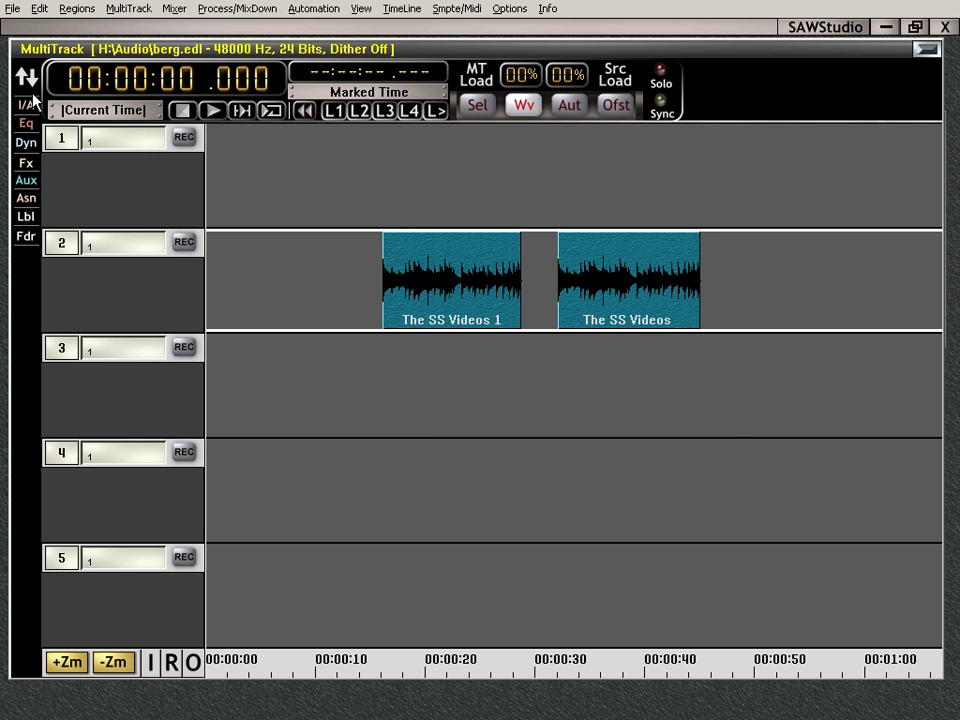
Dismiss the Edit menu, then step the current time through clip edges back to the first clip's start.
{"action": "left_click", "coordinate": [40, 9]}
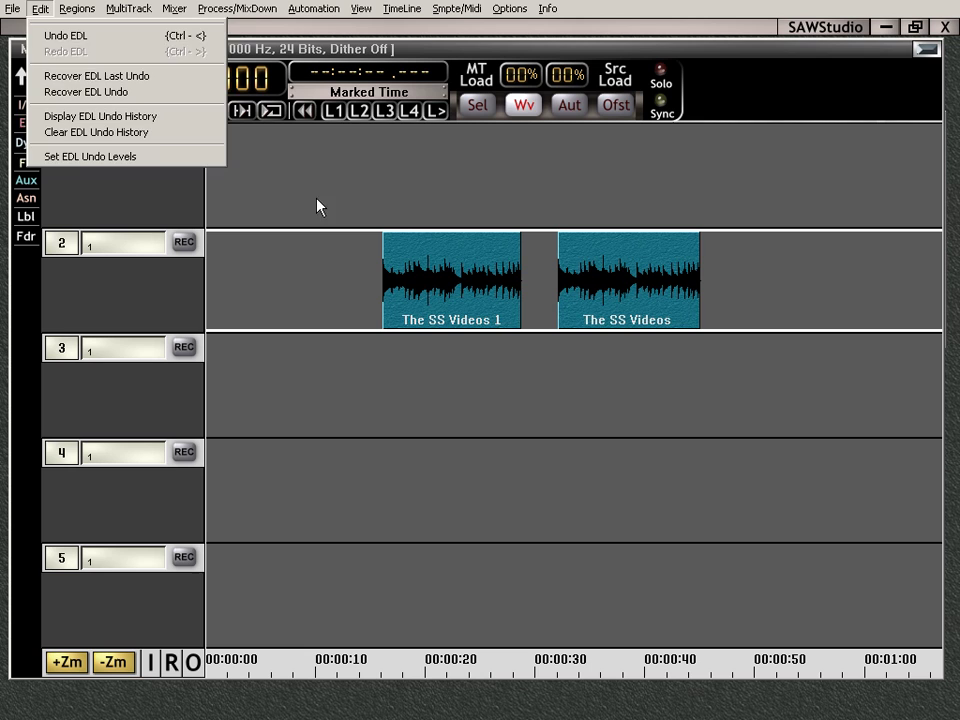
{"action": "left_click", "coordinate": [316, 295]}
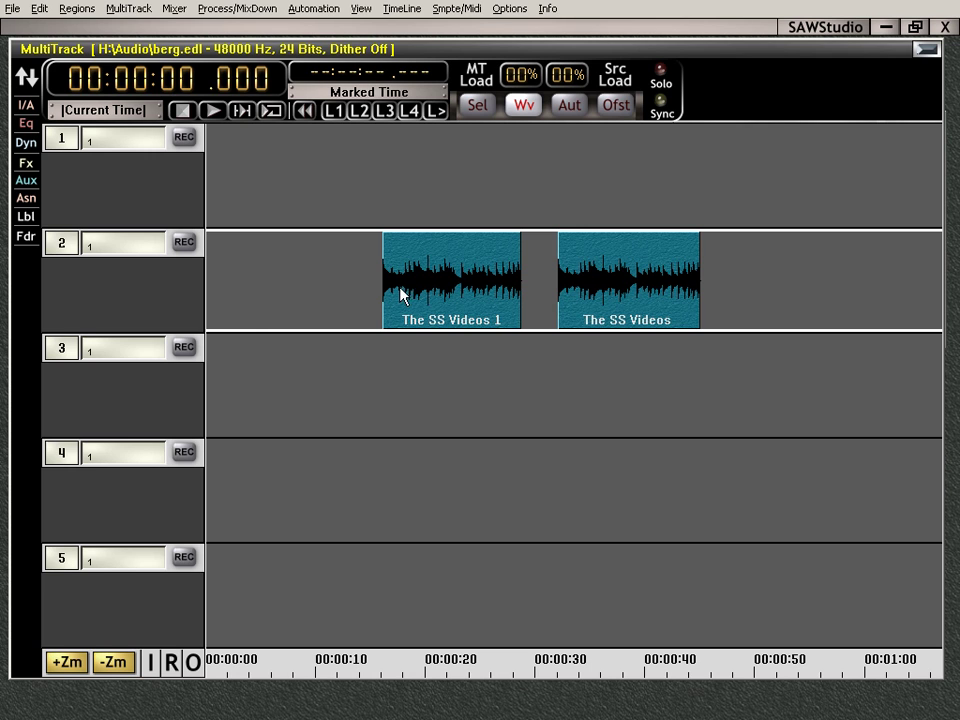
{"action": "left_click", "coordinate": [427, 308]}
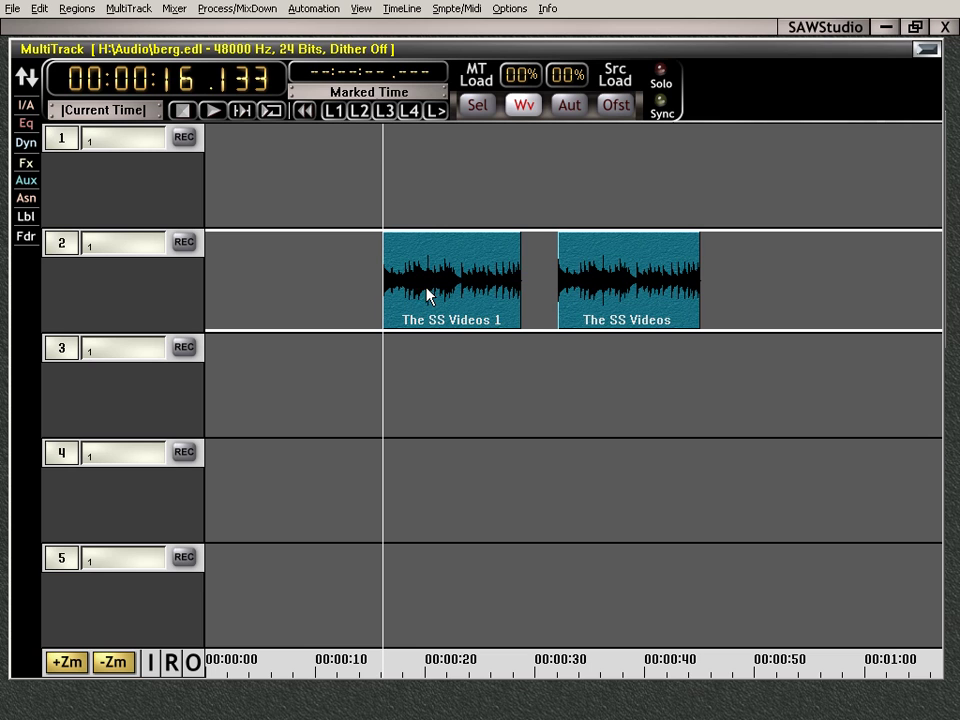
{"action": "key", "text": "End"}
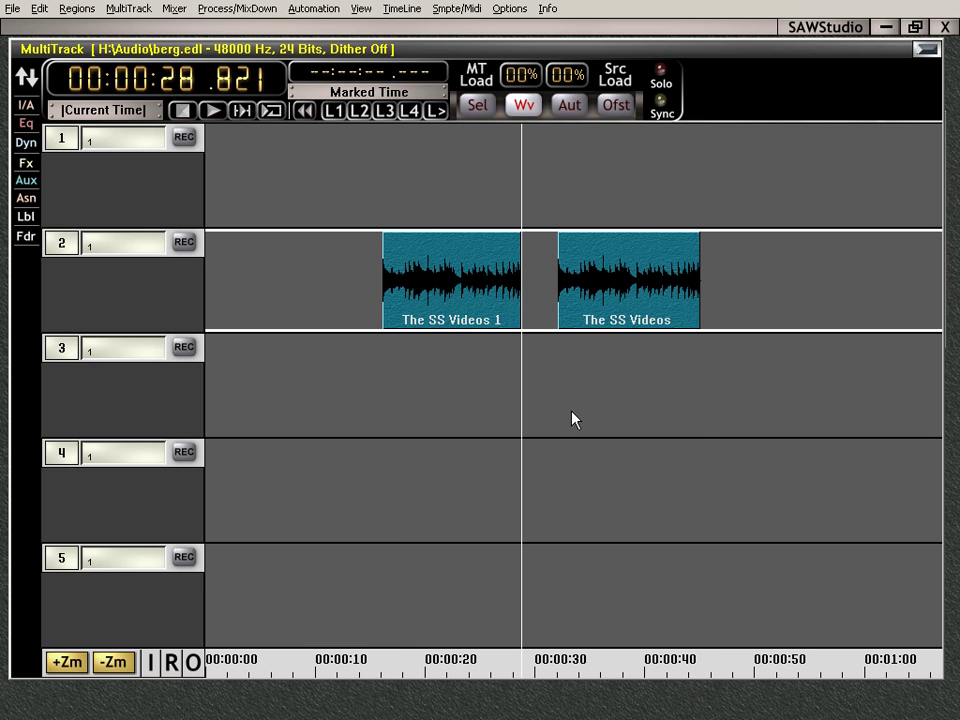
{"action": "key", "text": "End"}
{"action": "key", "text": "End"}
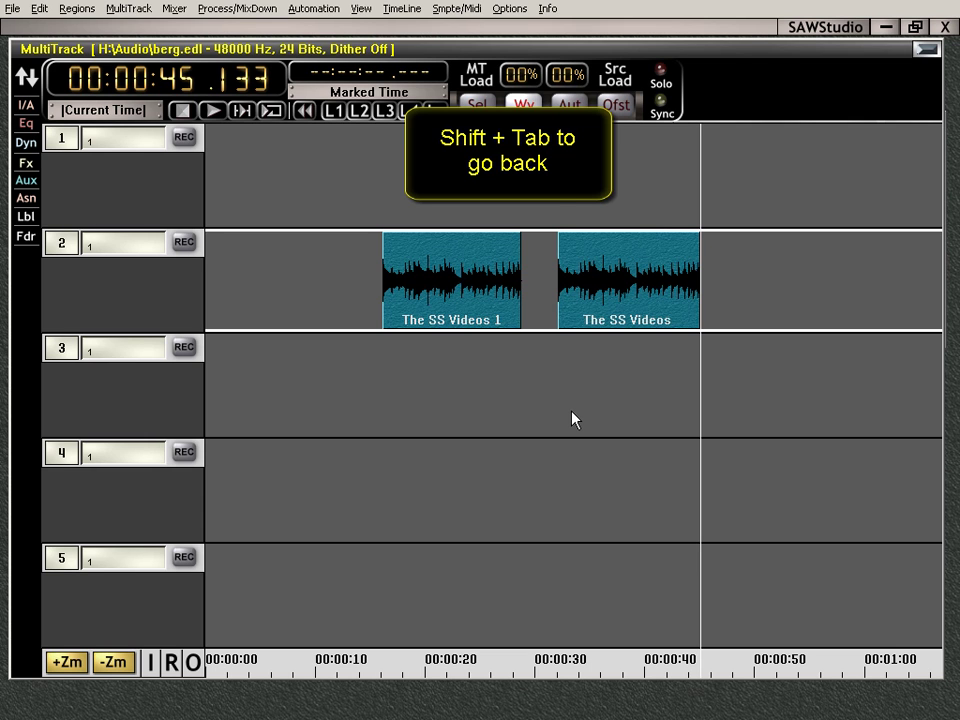
{"action": "key", "text": "shift+Tab"}
{"action": "key", "text": "shift+Tab"}
{"action": "key", "text": "shift+Tab"}
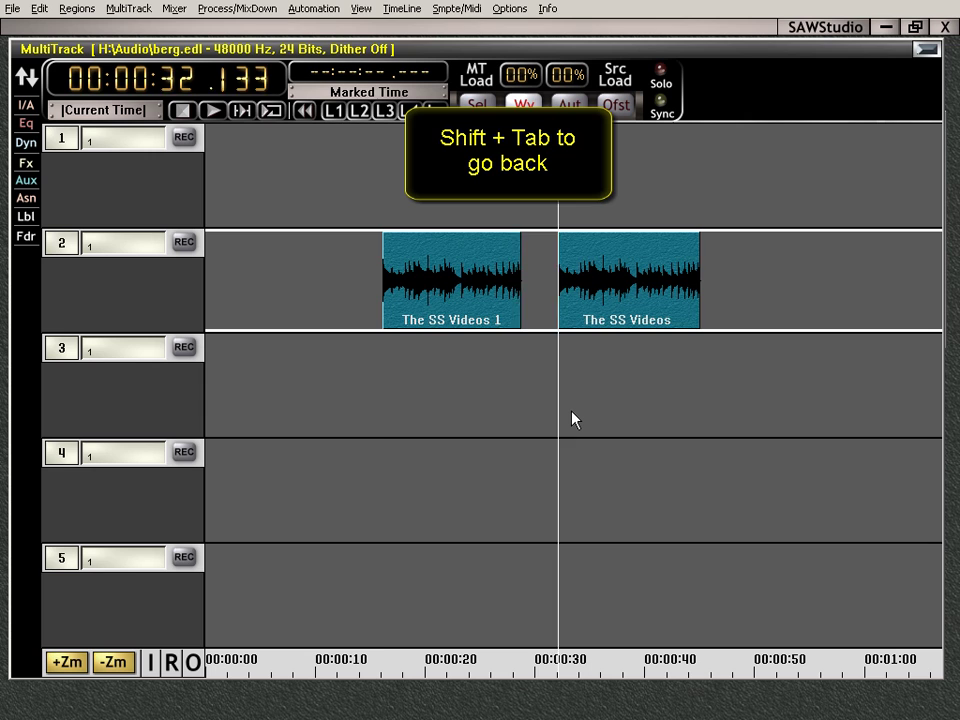
{"action": "key", "text": "Tab"}
{"action": "key", "text": "Tab"}
{"action": "key", "text": "Tab"}
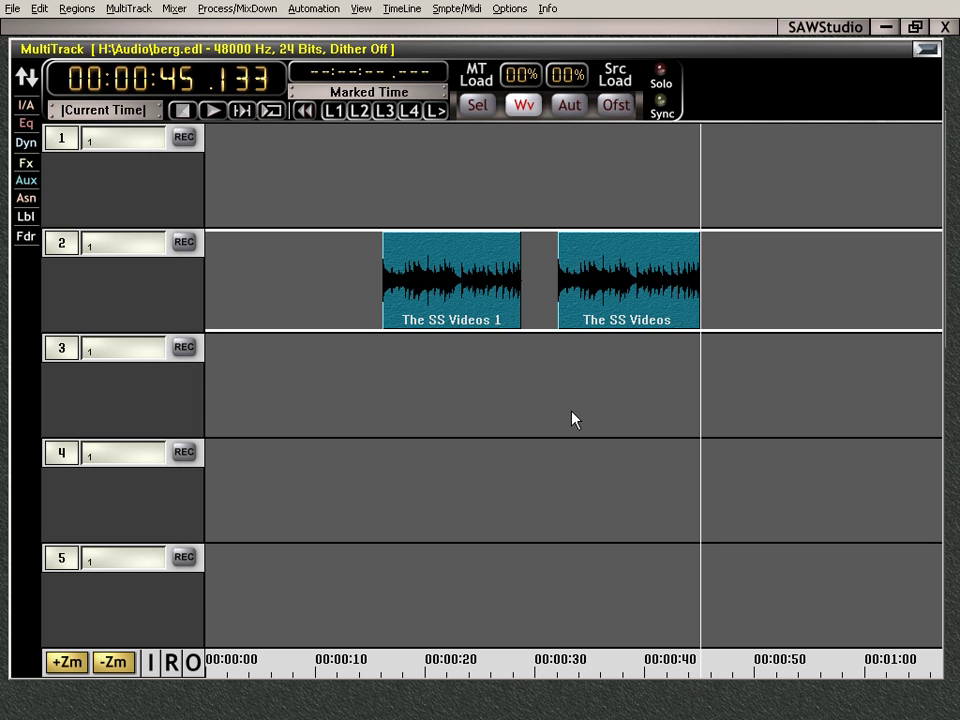
{"action": "key", "text": "shift+Tab"}
{"action": "key", "text": "shift+Tab"}
{"action": "key", "text": "shift+Tab"}
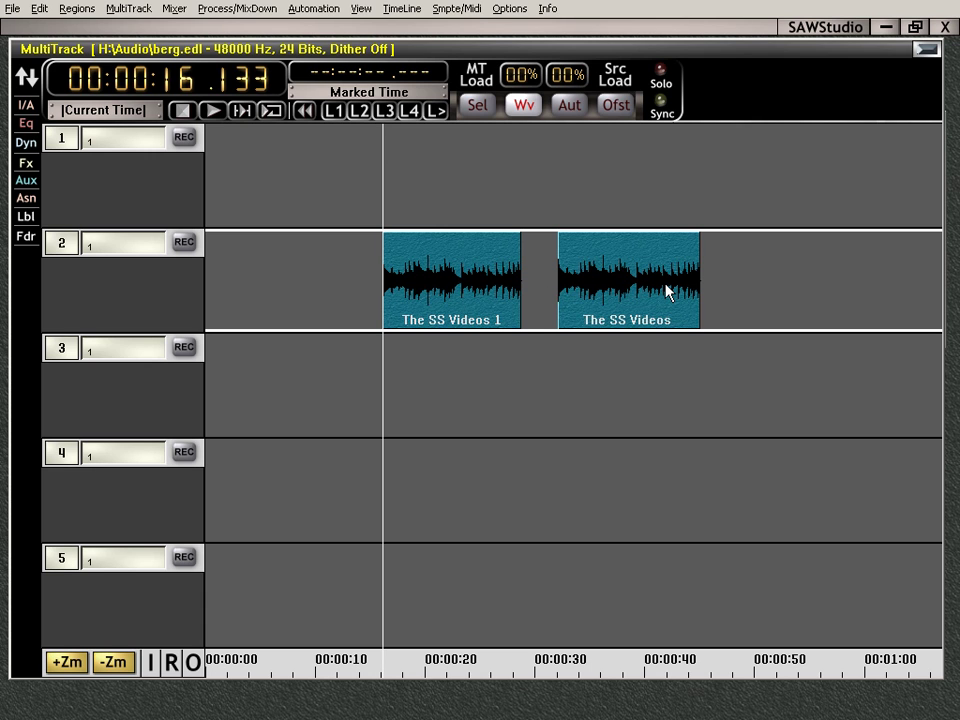
Rename region 'The SS Videos 1' to 'The SS Videos 345' and set the time to 00:00:14.
{"action": "left_click", "coordinate": [457, 283]}
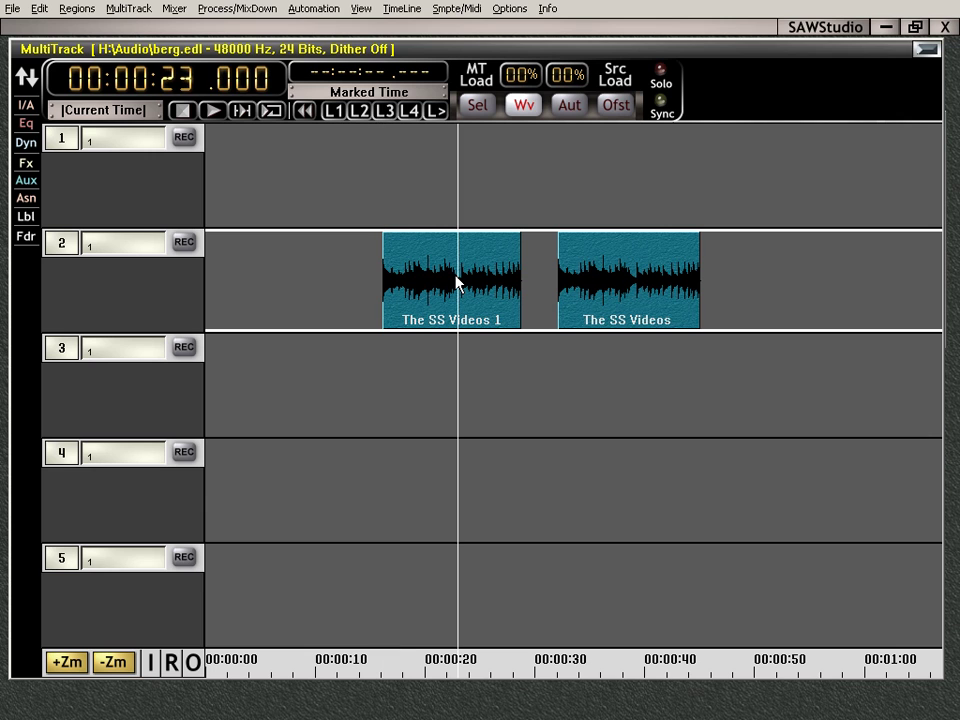
{"action": "left_click", "coordinate": [72, 8]}
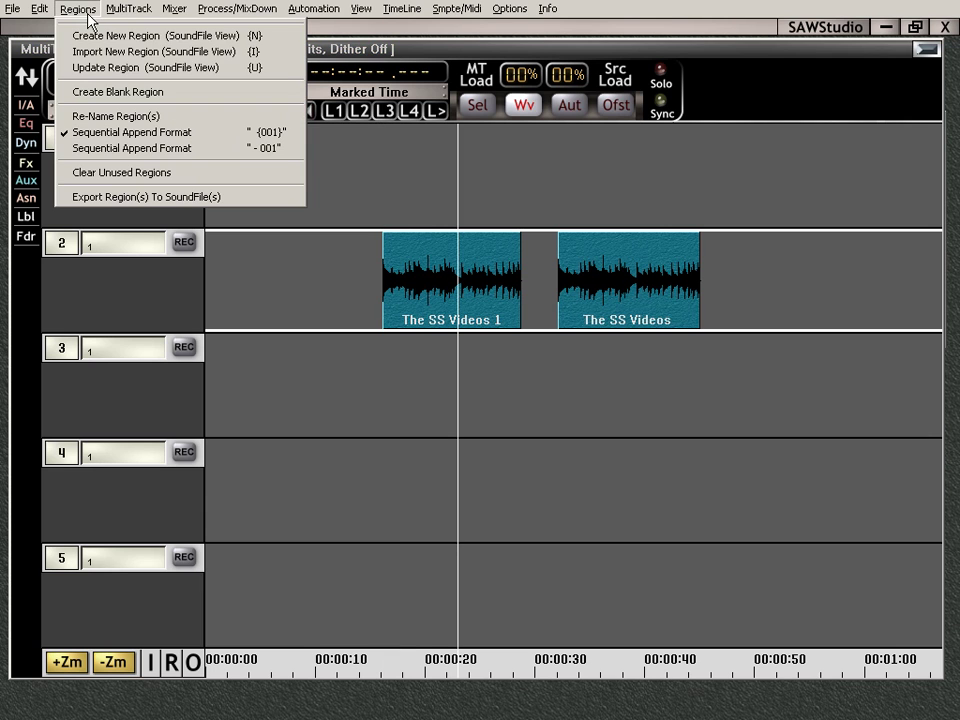
{"action": "left_click", "coordinate": [113, 118]}
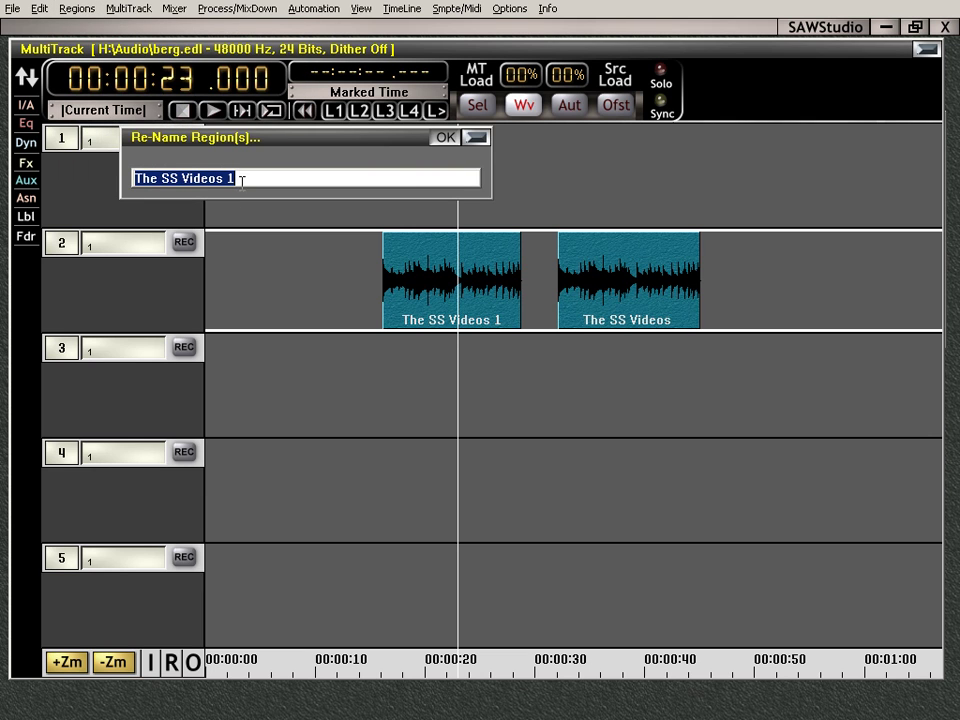
{"action": "left_click", "coordinate": [242, 181]}
{"action": "key", "text": "BackSpace"}
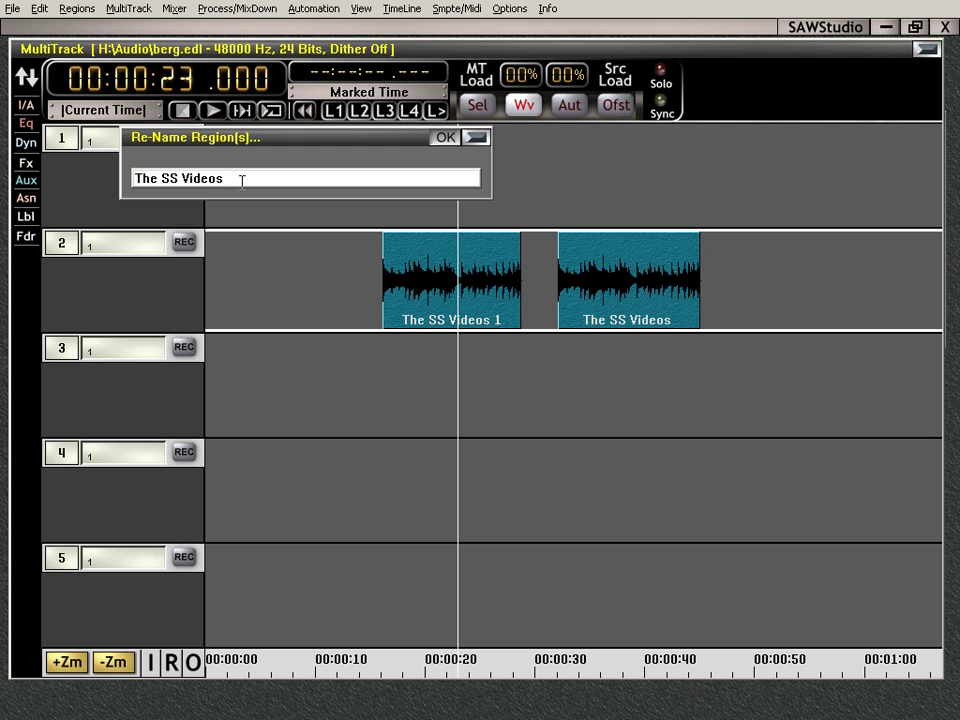
{"action": "type", "text": "345"}
{"action": "key", "text": "Return"}
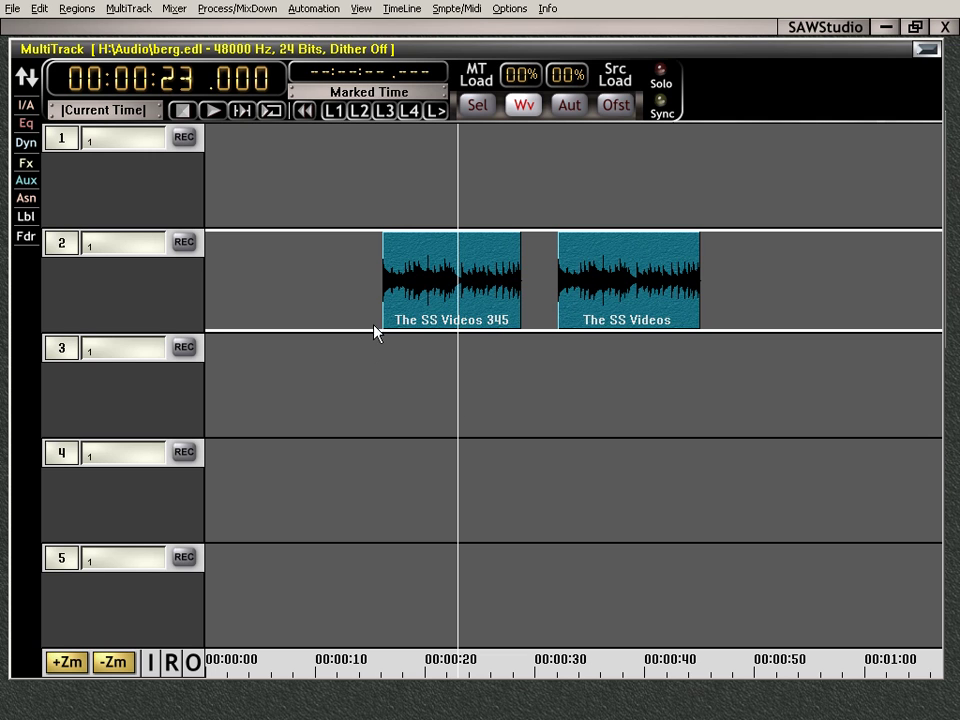
{"action": "left_click", "coordinate": [362, 272]}
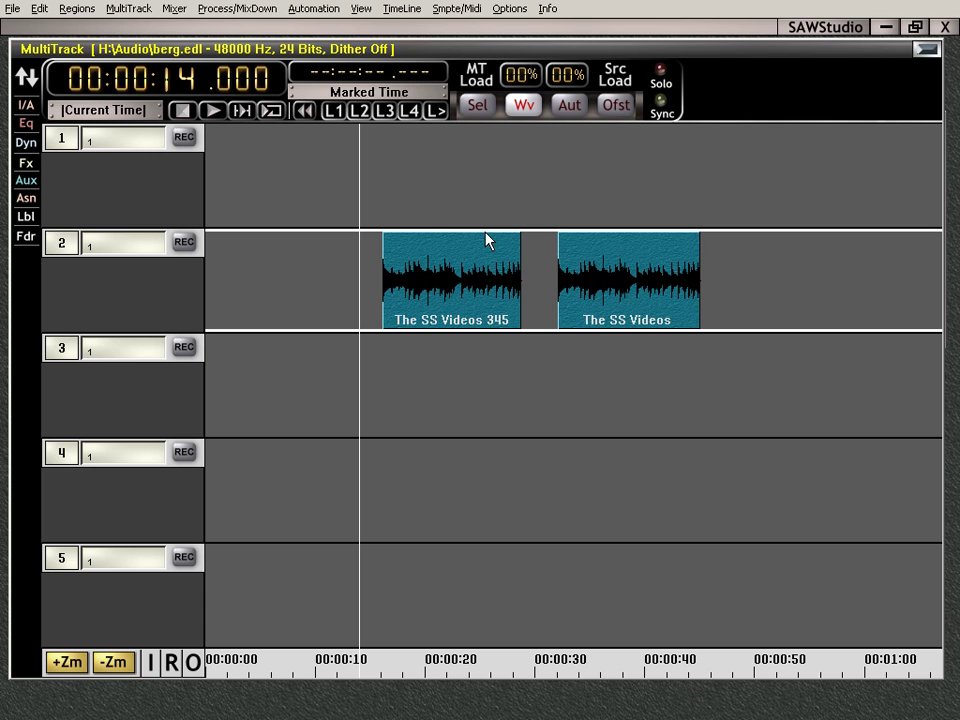
{"action": "left_click", "coordinate": [480, 106]}
{"action": "key", "text": "b"}
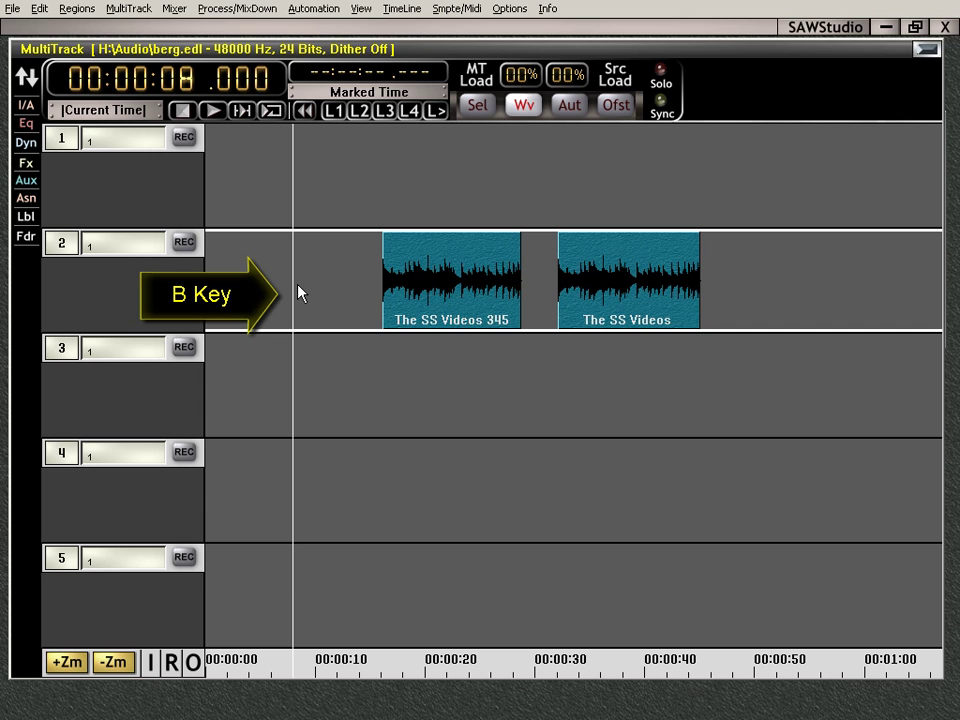
{"action": "key", "text": "e"}
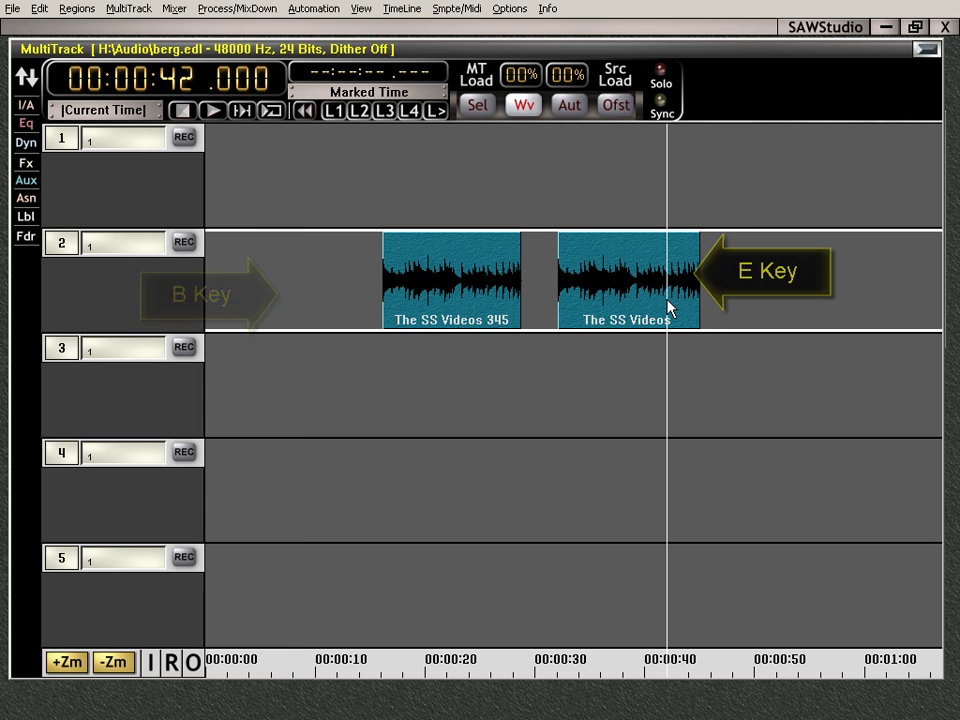
{"action": "key", "text": "e"}
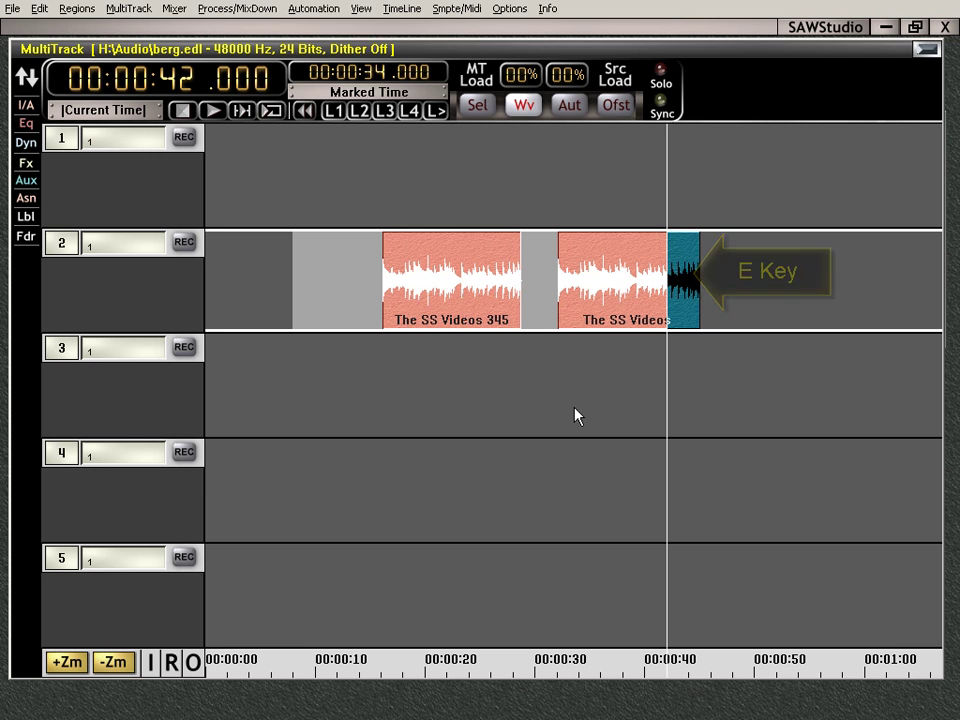
{"action": "key", "text": "Home"}
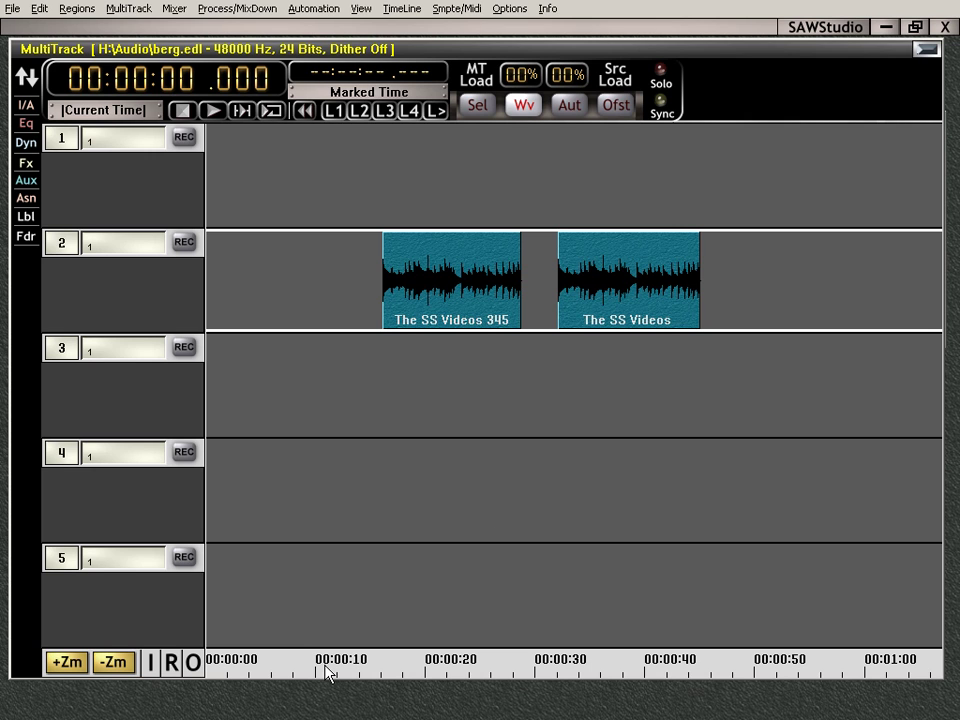
Mark trial time ranges over the track 2 clips, starting from 00:00:11.
{"action": "left_click", "coordinate": [326, 670]}
{"action": "mouse_move", "coordinate": [326, 670]}
{"action": "left_mouse_down"}
{"action": "mouse_move", "coordinate": [560, 676]}
{"action": "mouse_move", "coordinate": [790, 657]}
{"action": "mouse_move", "coordinate": [876, 668]}
{"action": "mouse_move", "coordinate": [327, 657]}
{"action": "left_mouse_up"}
{"action": "left_click_drag", "start_coordinate": [260, 657], "coordinate": [753, 658]}
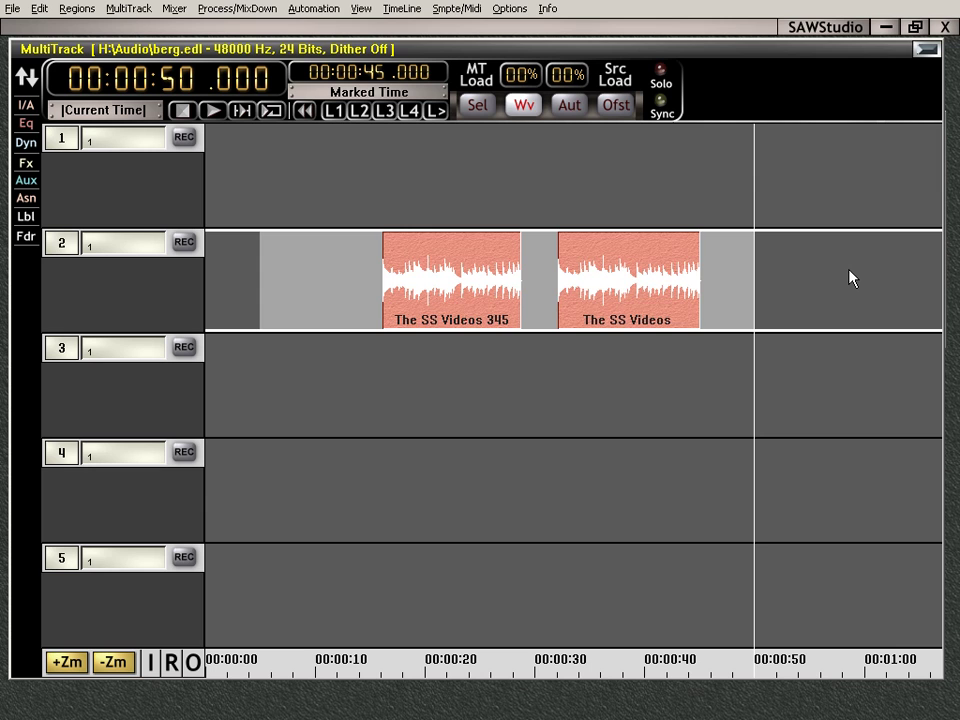
{"action": "key", "text": "Escape"}
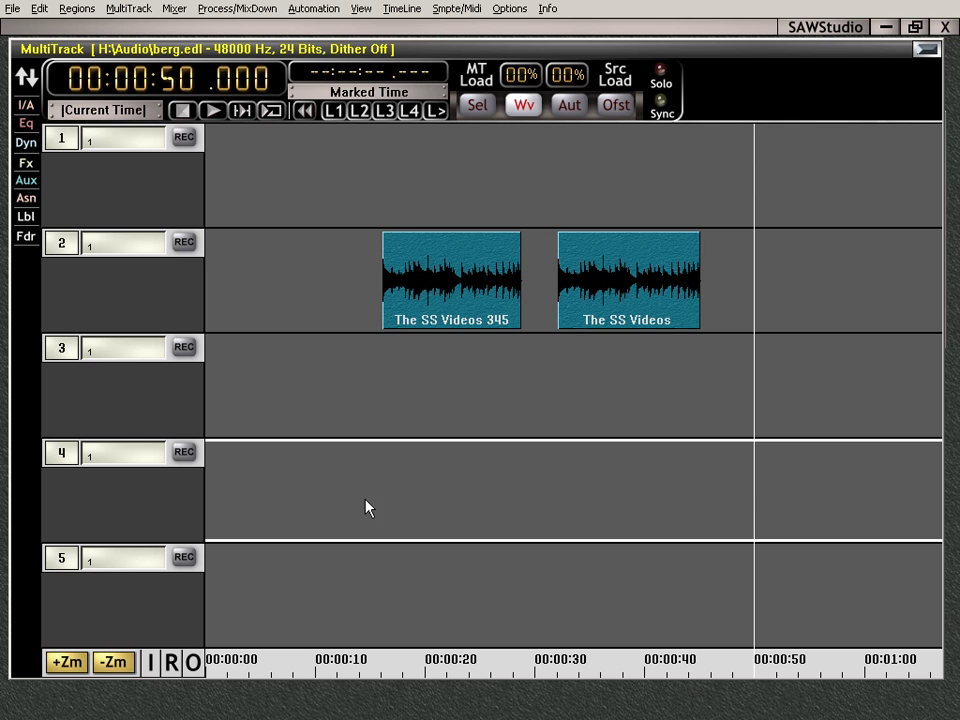
{"action": "left_click", "coordinate": [326, 379]}
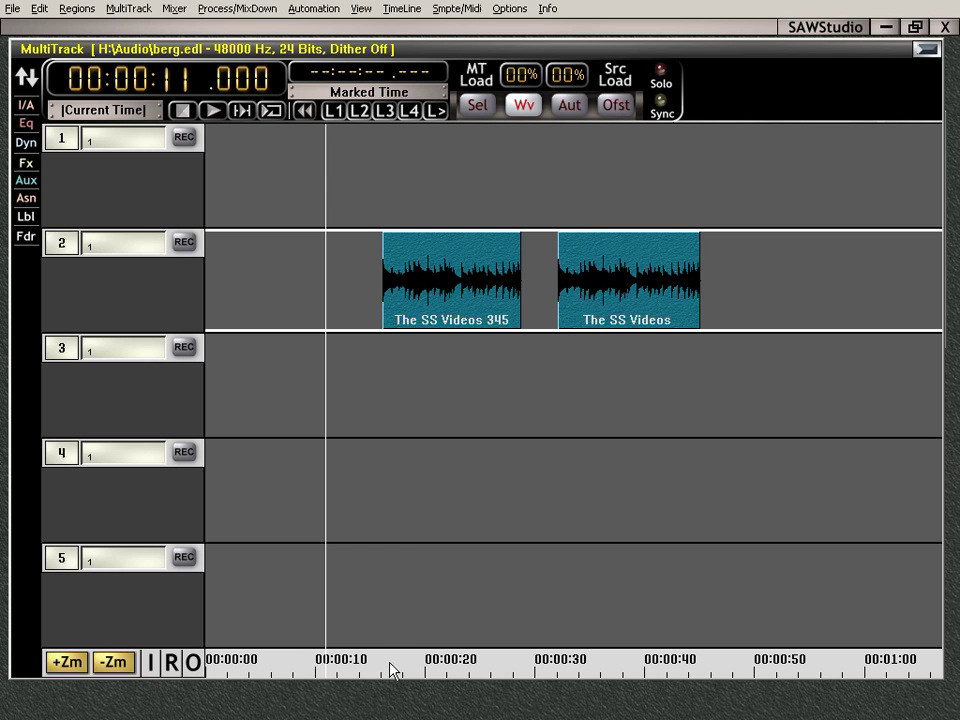
{"action": "left_click_drag", "start_coordinate": [390, 665], "coordinate": [677, 668]}
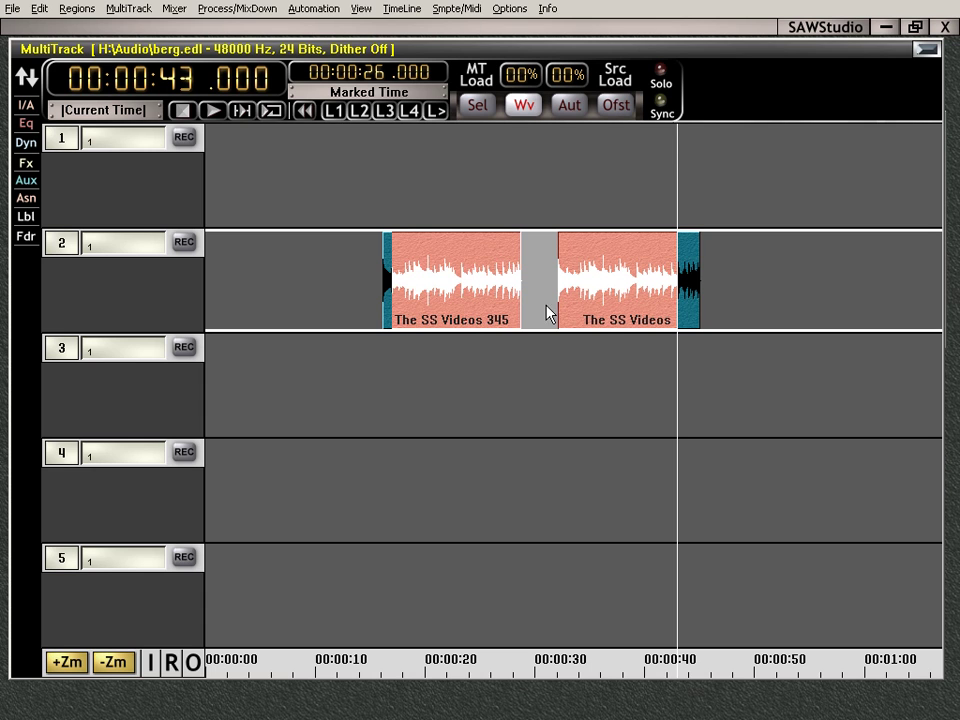
Move The SS Videos clip down to track 3 near 0:17, then cut 19–26 s from track 2.
{"action": "left_click", "coordinate": [525, 358]}
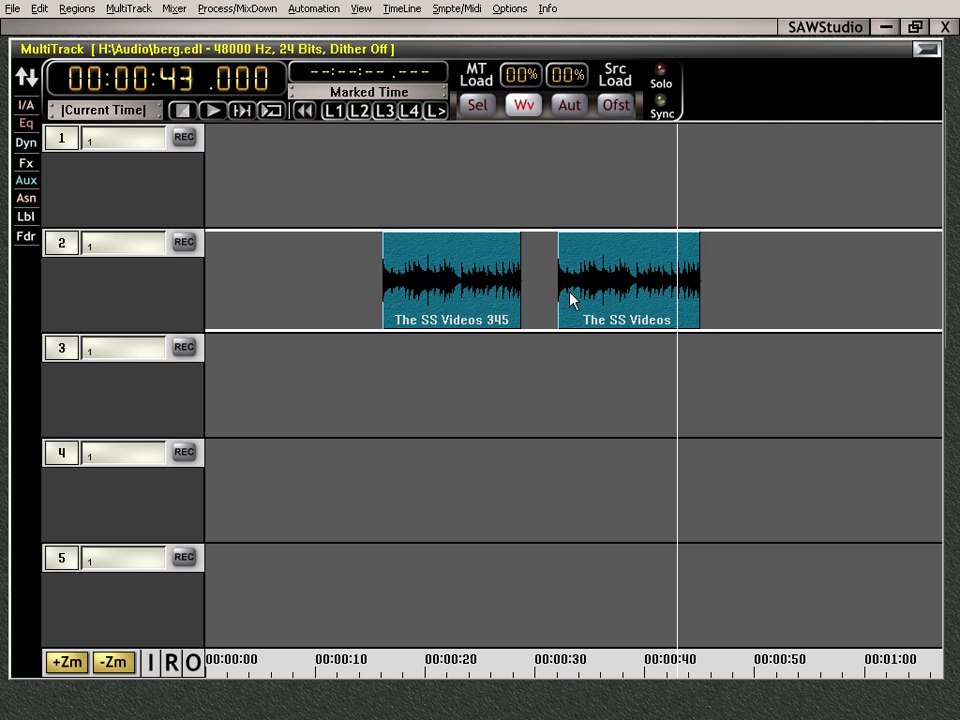
{"action": "left_click_drag", "start_coordinate": [627, 280], "coordinate": [463, 387]}
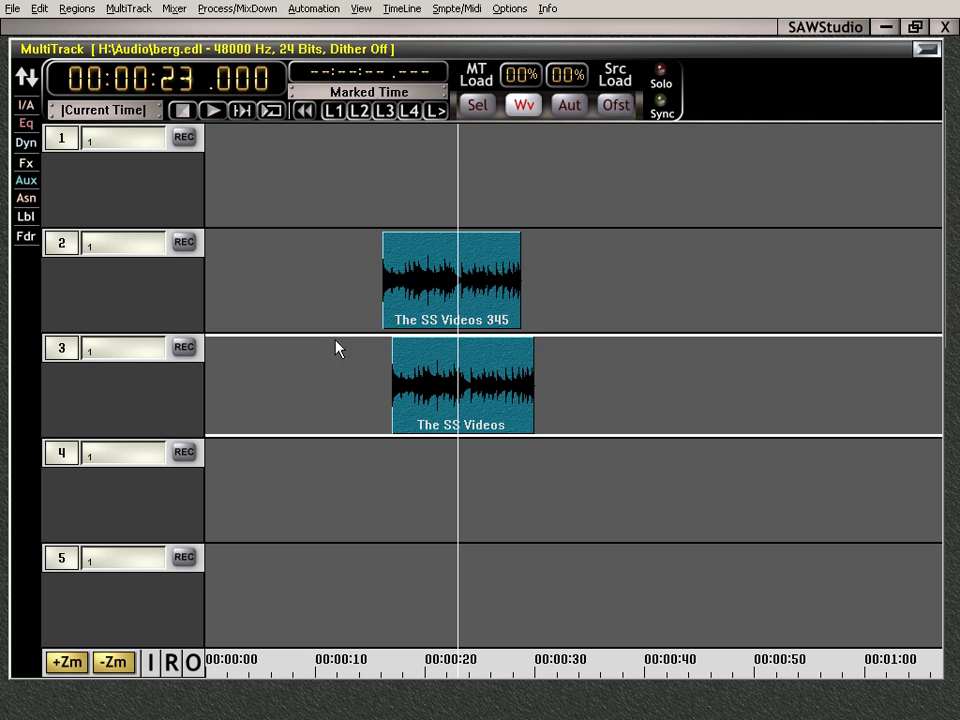
{"action": "left_click", "coordinate": [336, 293]}
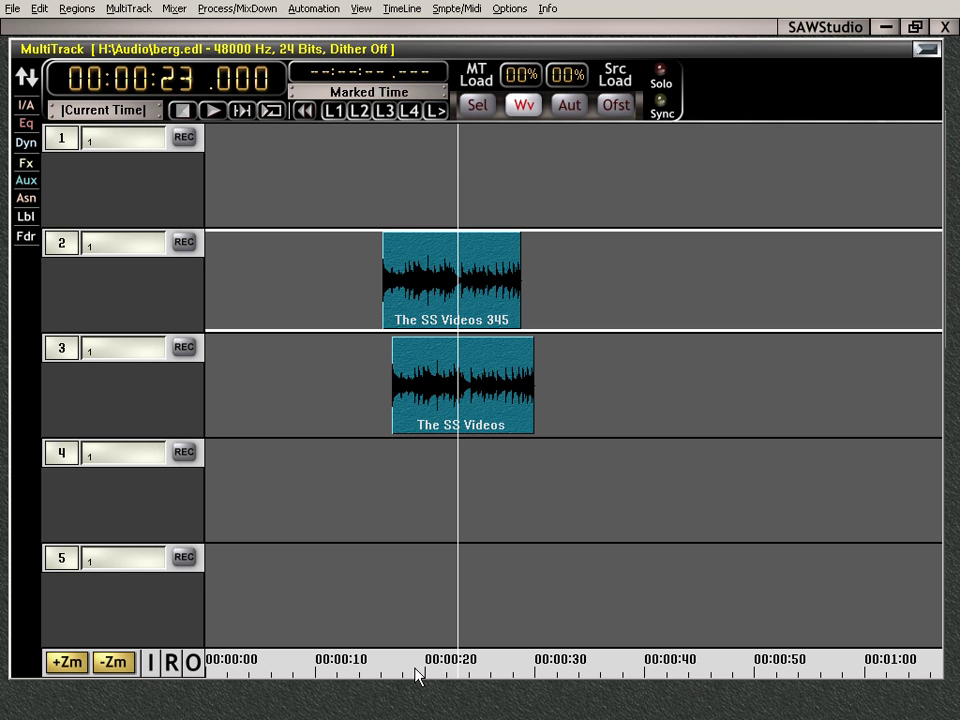
{"action": "left_click_drag", "start_coordinate": [414, 672], "coordinate": [490, 675]}
{"action": "key", "text": "Delete"}
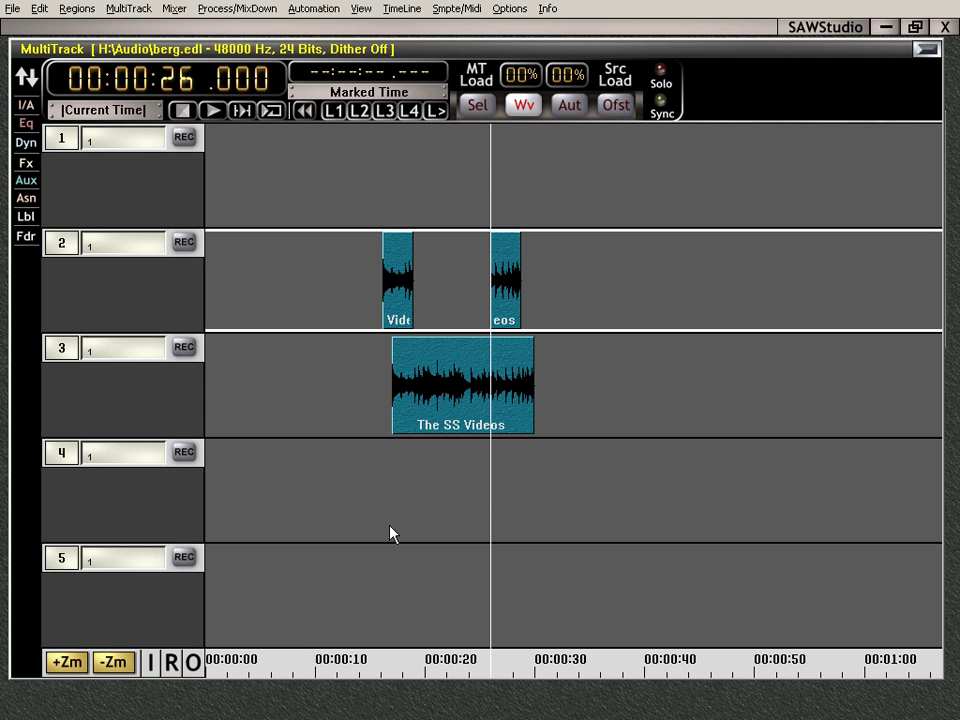
Mark the 15–52 second range and select the split clips on track 2.
{"action": "left_click_drag", "start_coordinate": [375, 656], "coordinate": [780, 678]}
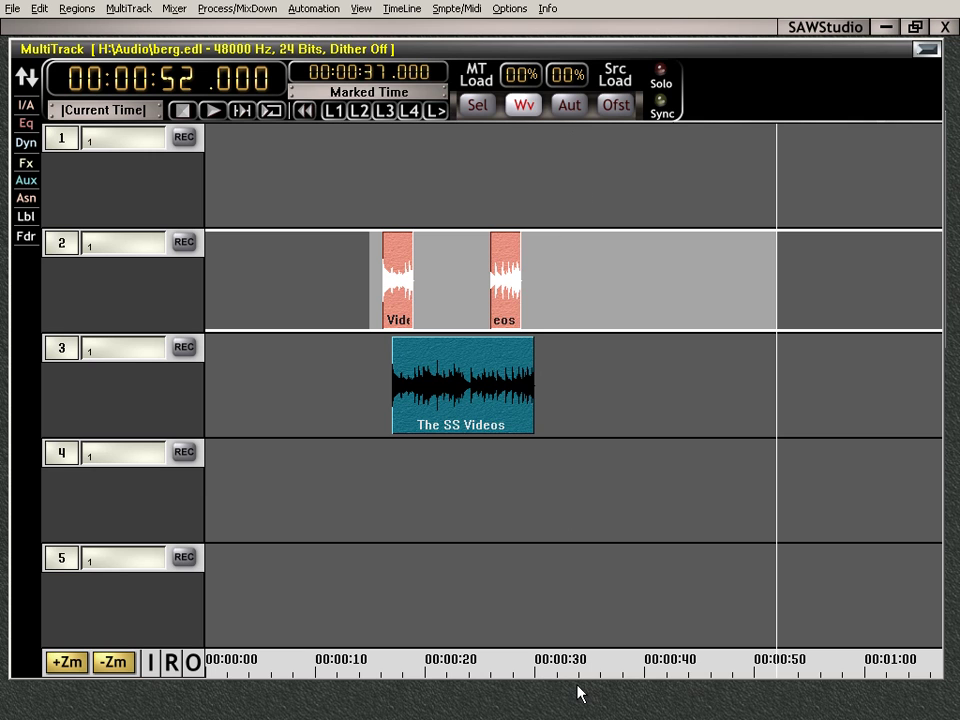
{"action": "left_click", "coordinate": [238, 10]}
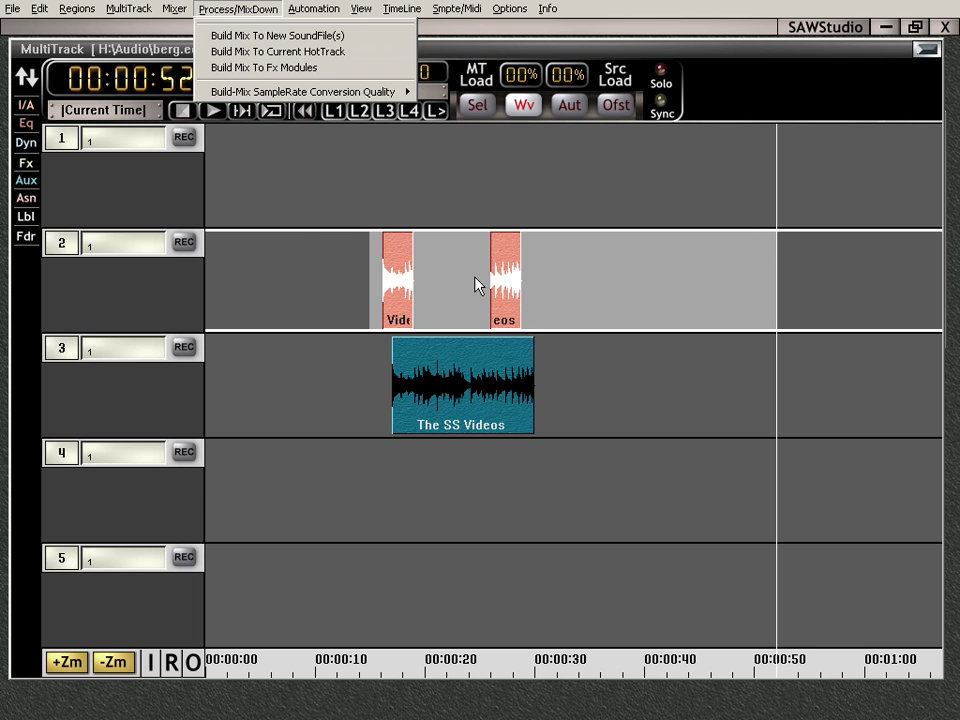
{"action": "left_click", "coordinate": [295, 187]}
{"action": "left_click", "coordinate": [395, 285]}
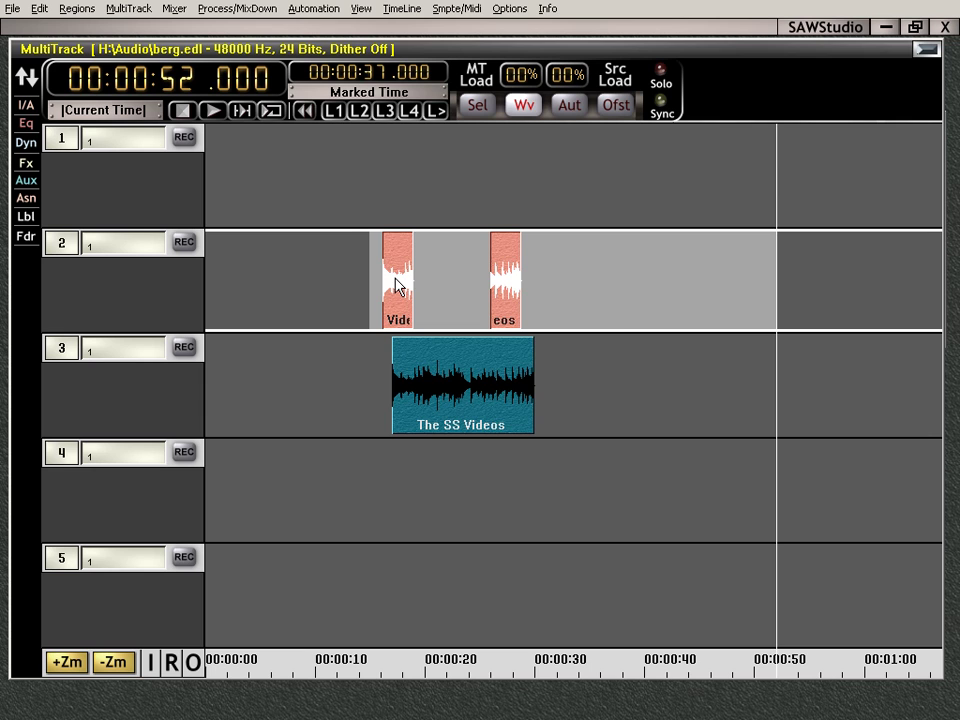
Undo the cut on track 2, clear the marked range and return to the timeline start.
{"action": "key", "text": "ctrl+z"}
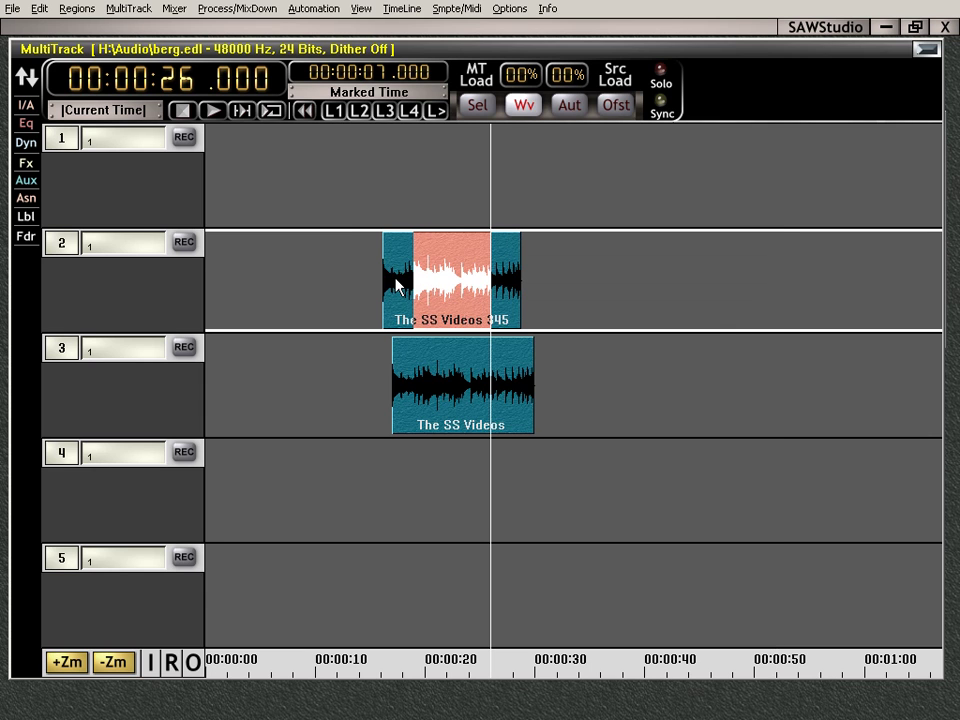
{"action": "left_click", "coordinate": [395, 285]}
{"action": "key", "text": "Home"}
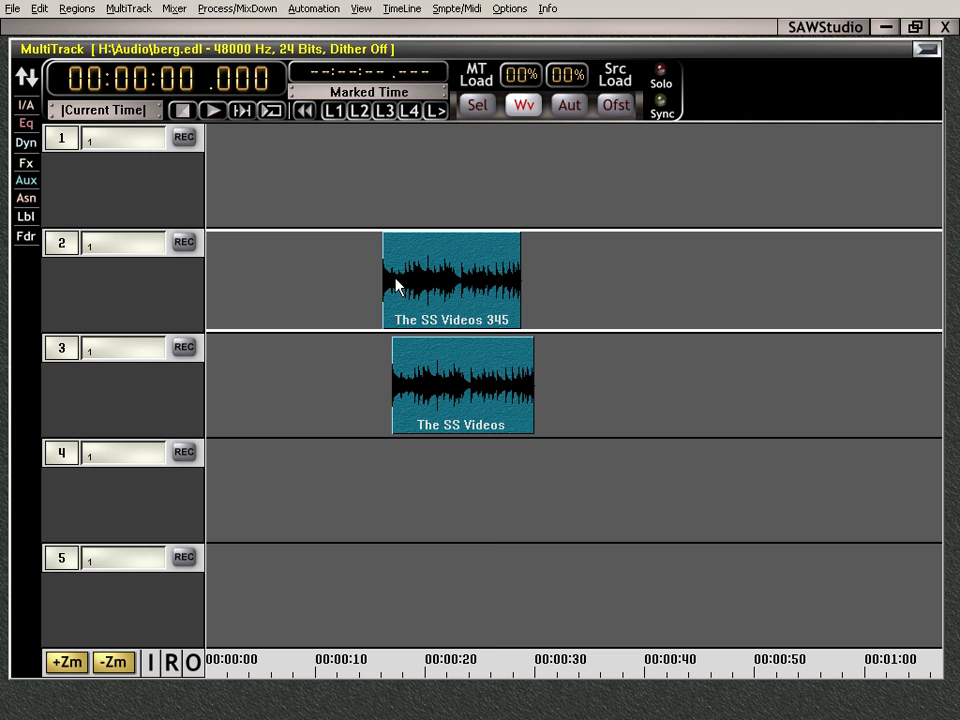
Move The SS Videos from track 3 back up to track 2, after The SS Videos 345.
{"action": "left_click", "coordinate": [474, 400]}
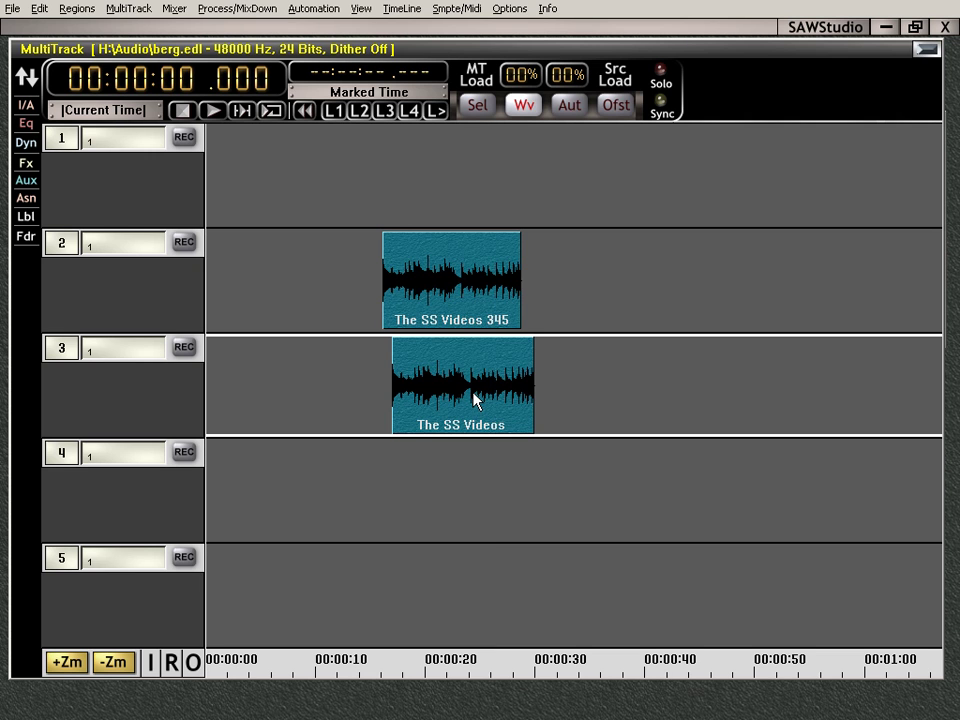
{"action": "left_click_drag", "start_coordinate": [474, 394], "coordinate": [652, 288]}
{"action": "left_click", "coordinate": [346, 280]}
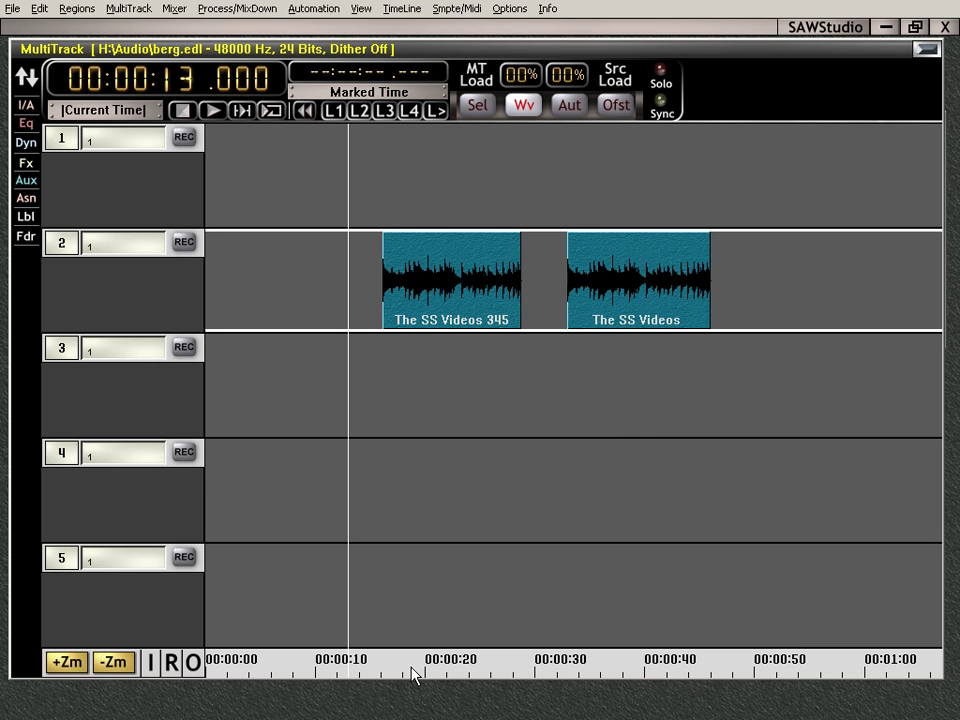
{"action": "left_click_drag", "start_coordinate": [413, 670], "coordinate": [360, 658]}
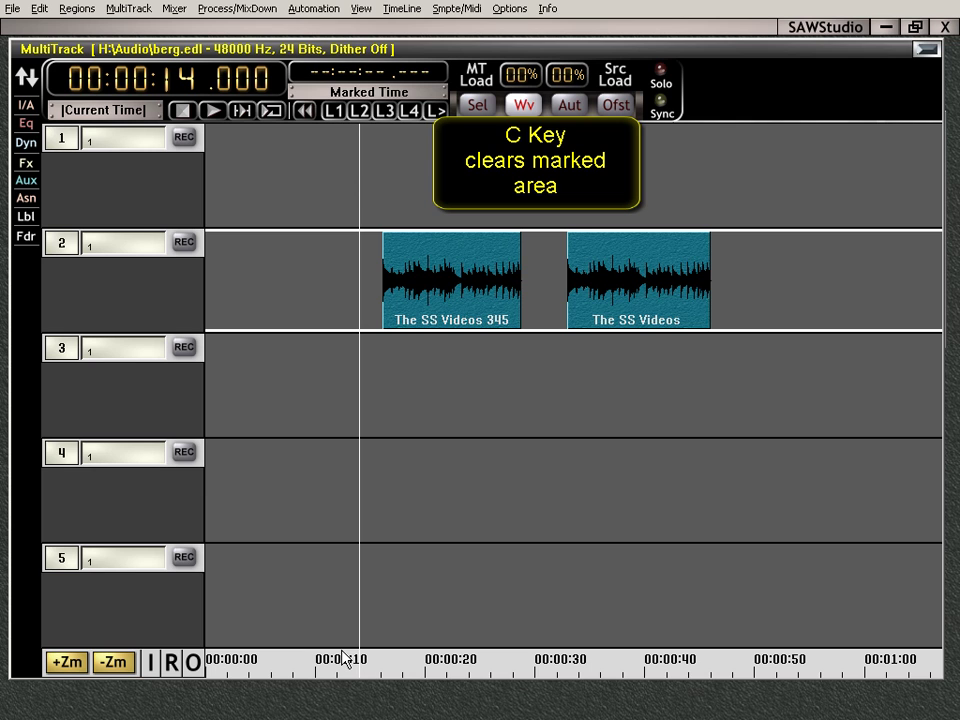
{"action": "left_click_drag", "start_coordinate": [352, 658], "coordinate": [621, 683]}
{"action": "key", "text": "c"}
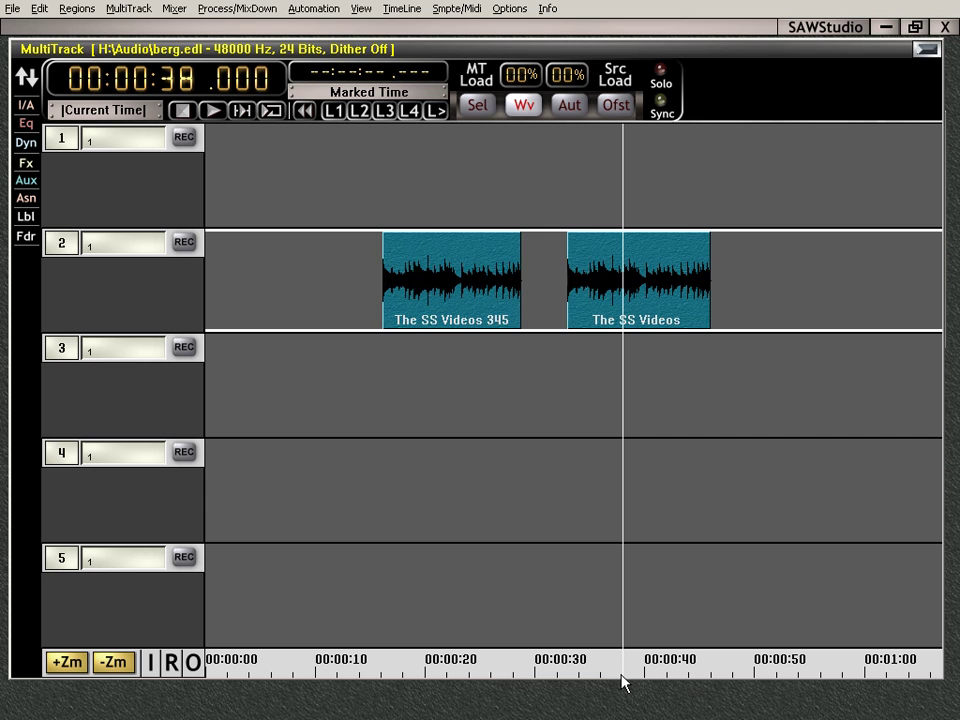
{"action": "left_click_drag", "start_coordinate": [469, 669], "coordinate": [689, 662]}
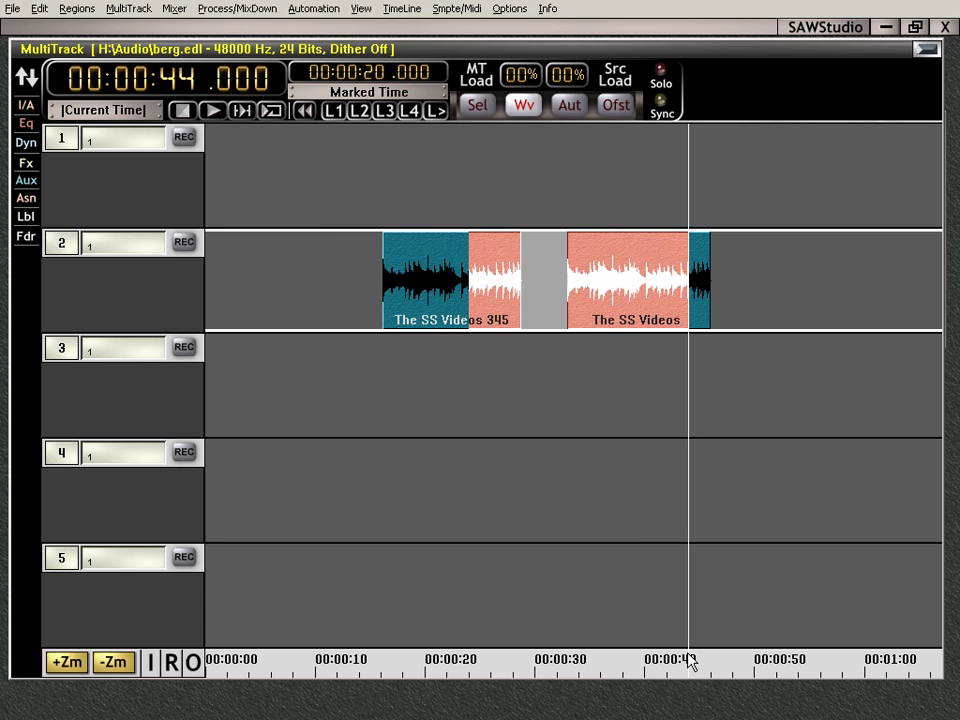
{"action": "left_click", "coordinate": [688, 660]}
{"action": "key", "text": "Home"}
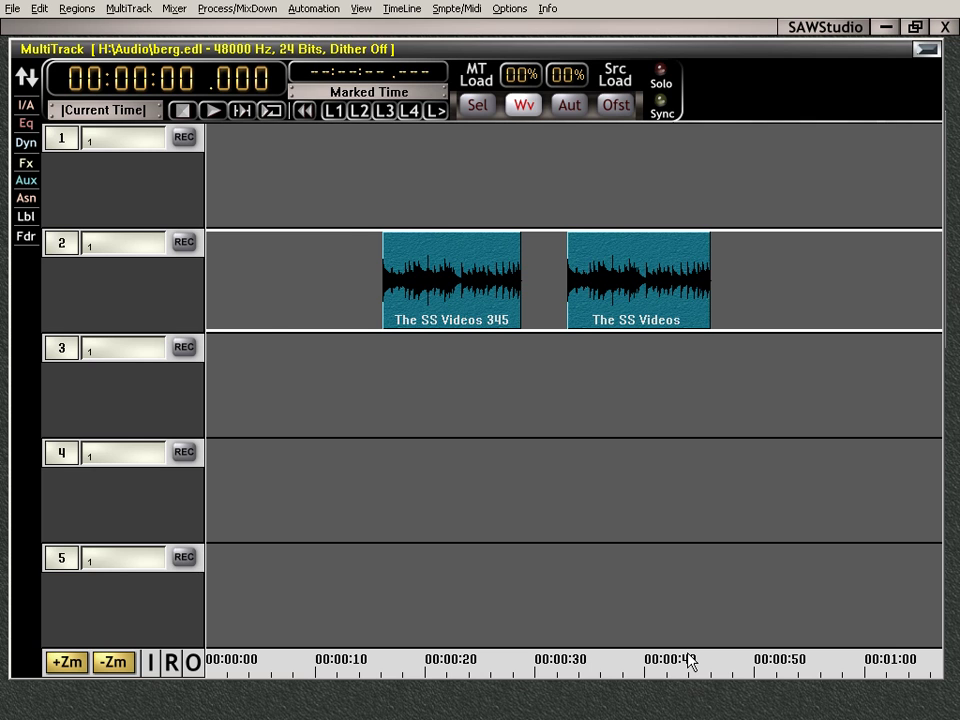
Ctrl-drag a copy of The SS Videos onto track 1, shifted 20 seconds later to about 0:50–1:03.
{"action": "key", "text": "End"}
{"action": "key", "text": "Home"}
{"action": "key", "text": "End"}
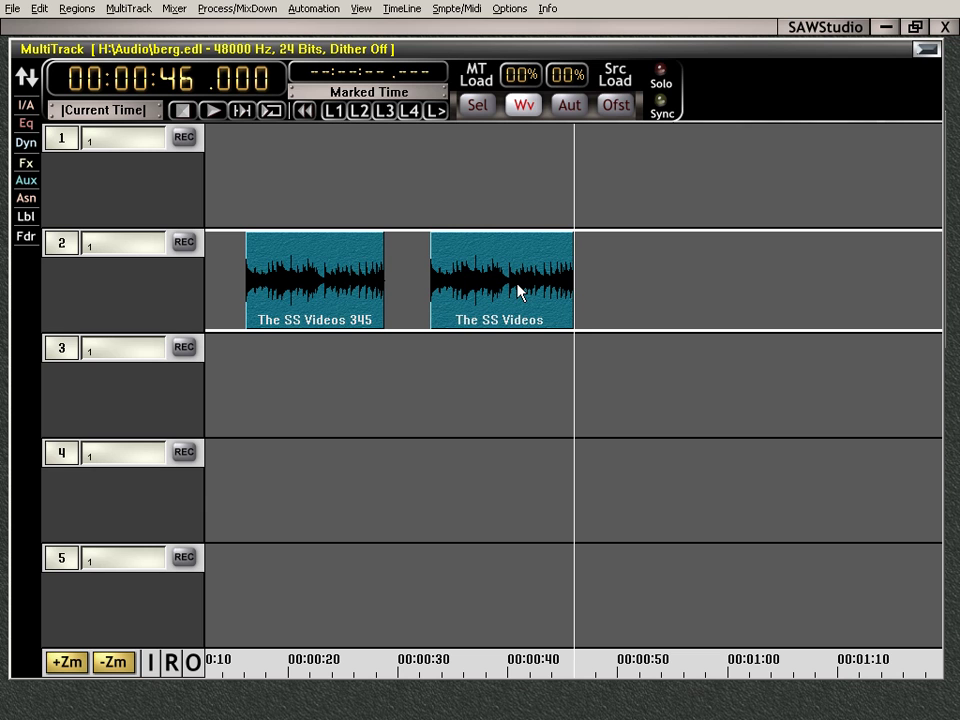
{"action": "mouse_move", "coordinate": [518, 292]}
{"action": "left_mouse_down"}
{"action": "mouse_move", "coordinate": [739, 141]}
{"action": "mouse_move", "coordinate": [733, 188]}
{"action": "left_mouse_up"}
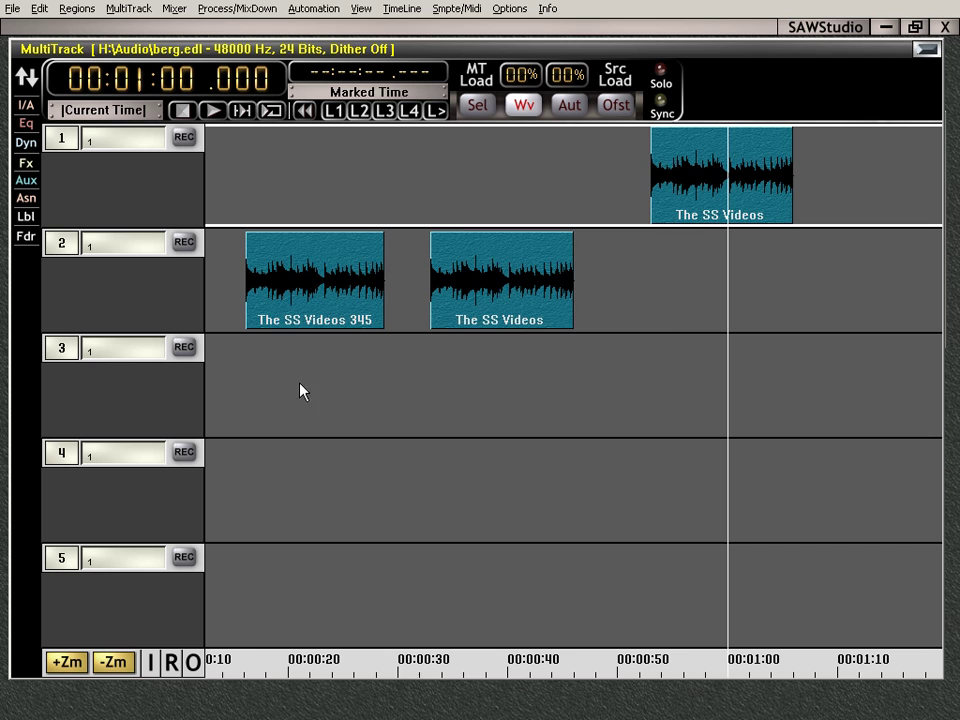
{"action": "key", "text": "Home"}
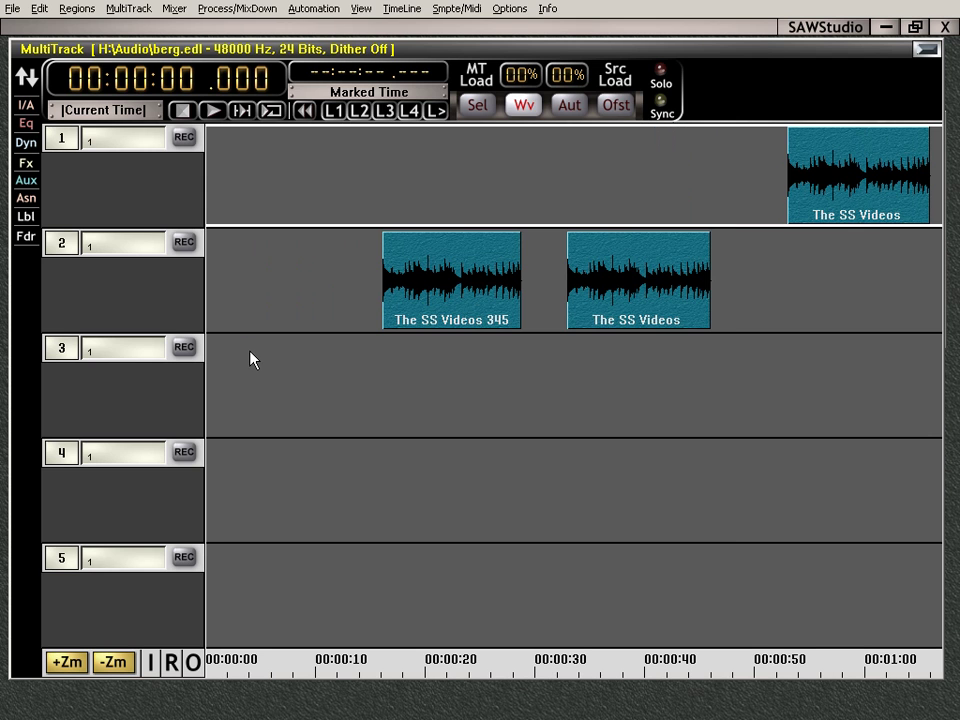
{"action": "key", "text": "Down"}
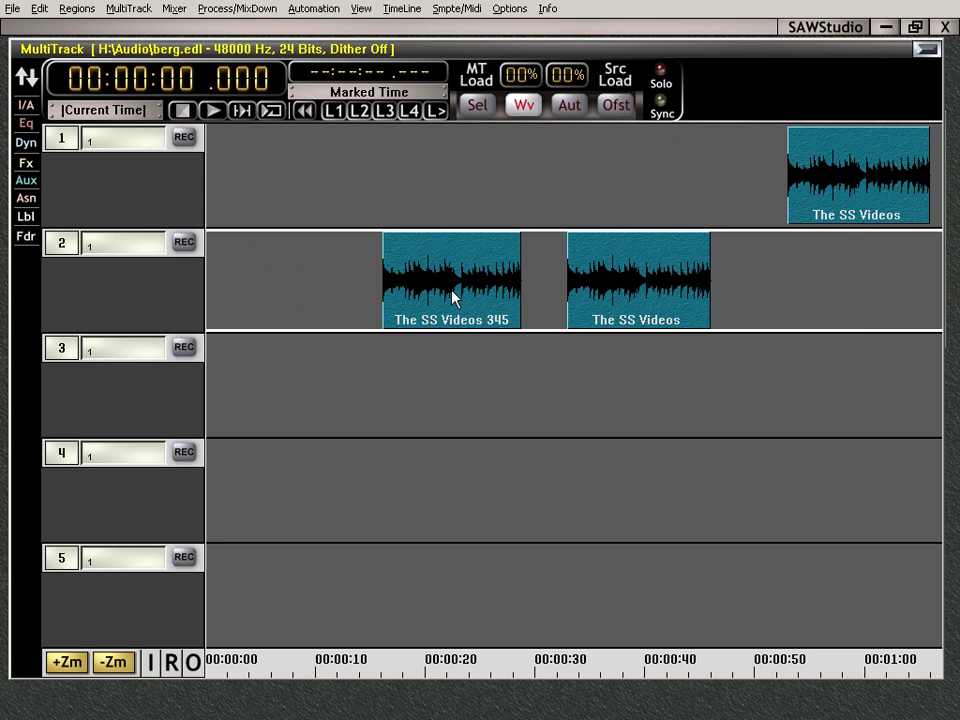
{"action": "key", "text": "End"}
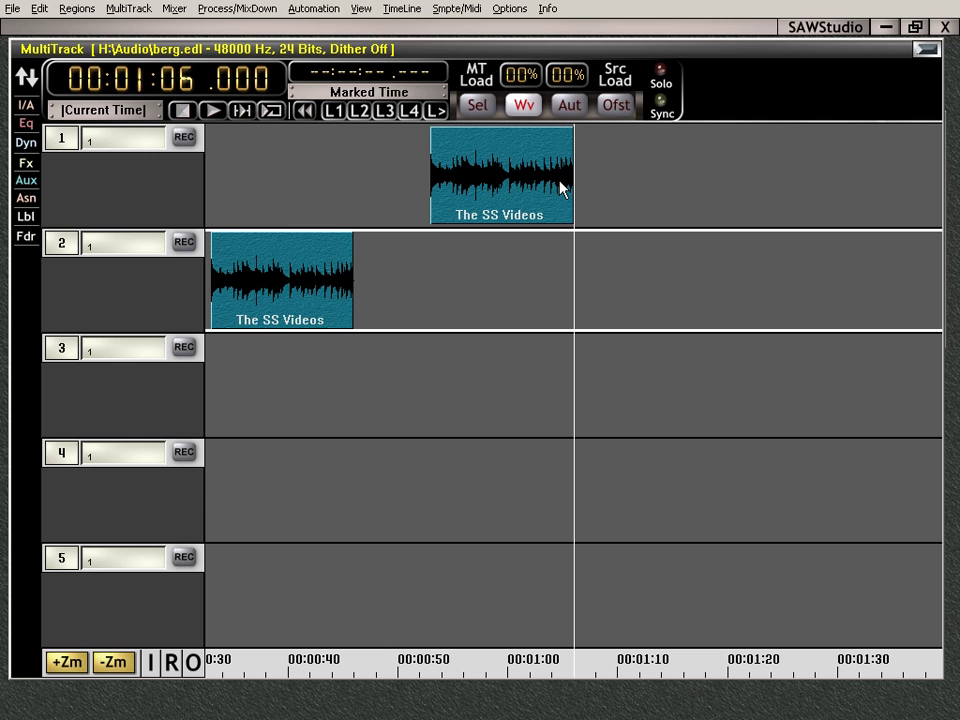
Play from the start, mark a range on the fly, stop, then clear the mark and return to 00:00:00.
{"action": "key", "text": "Home"}
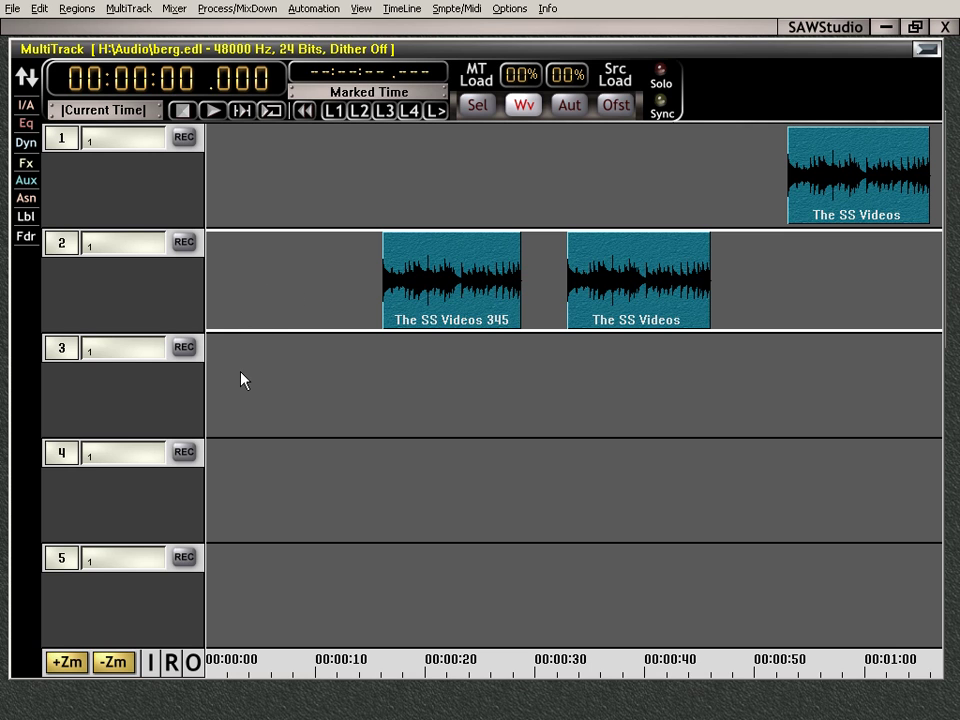
{"action": "key", "text": "space"}
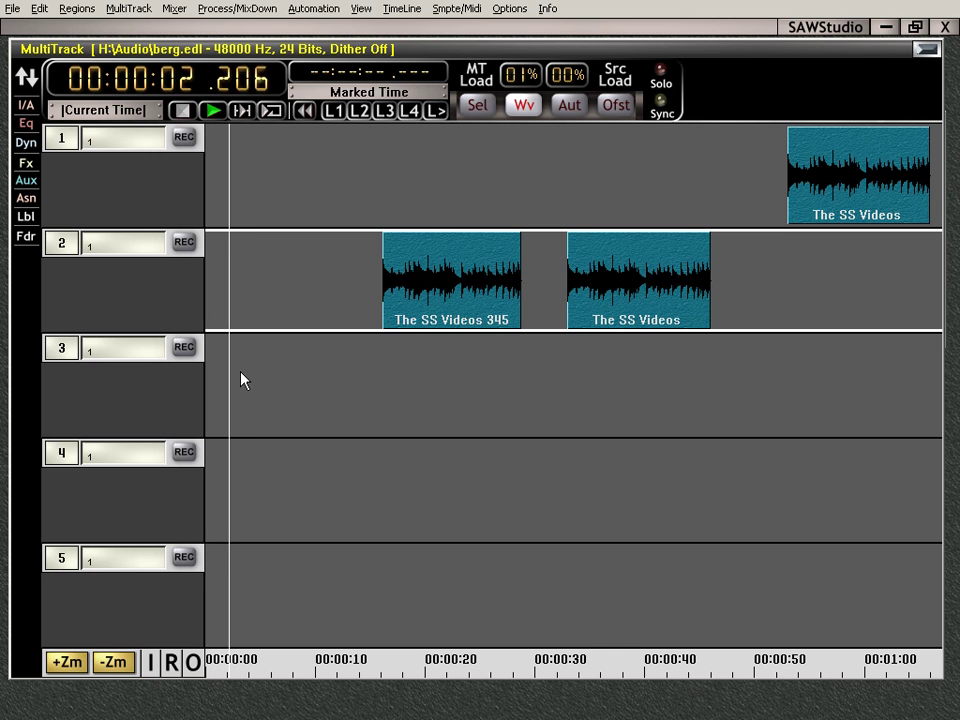
{"action": "key", "text": "m"}
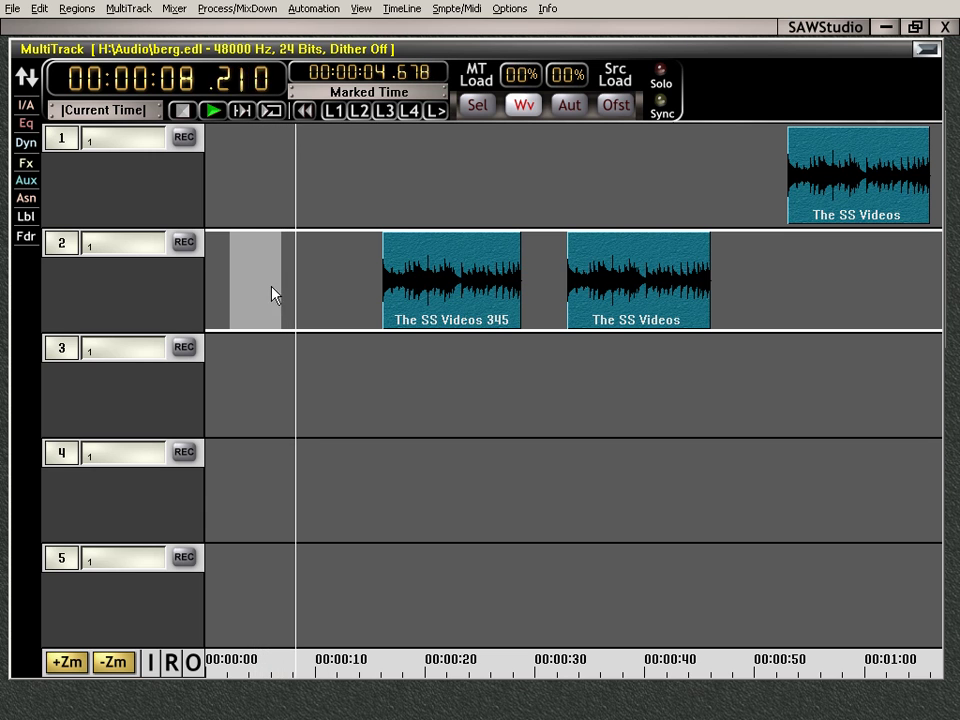
{"action": "key", "text": "space"}
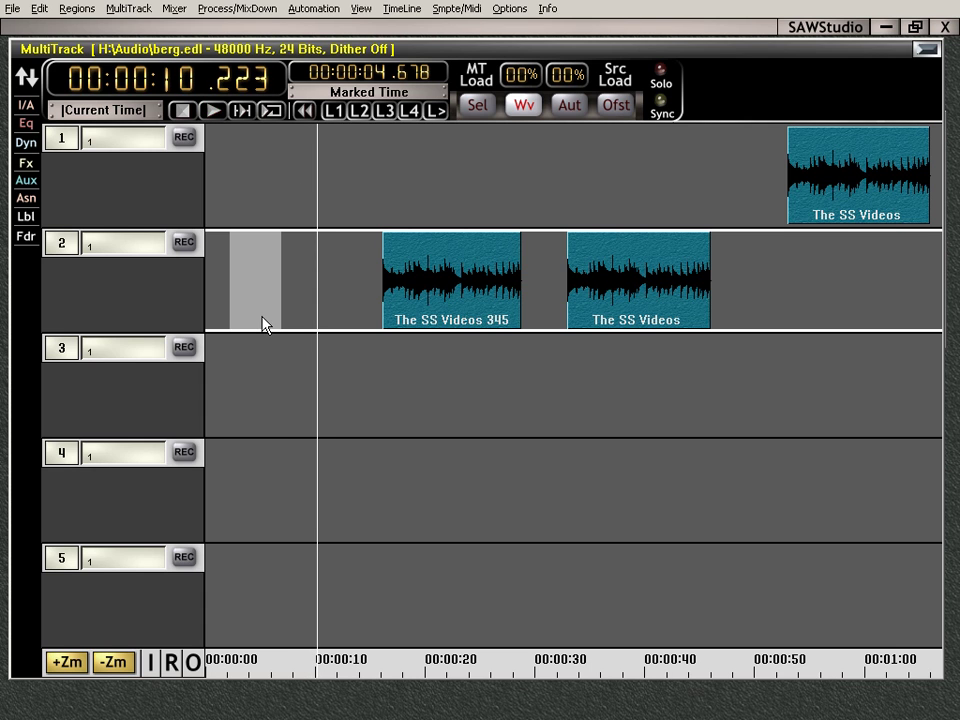
{"action": "left_click", "coordinate": [262, 323]}
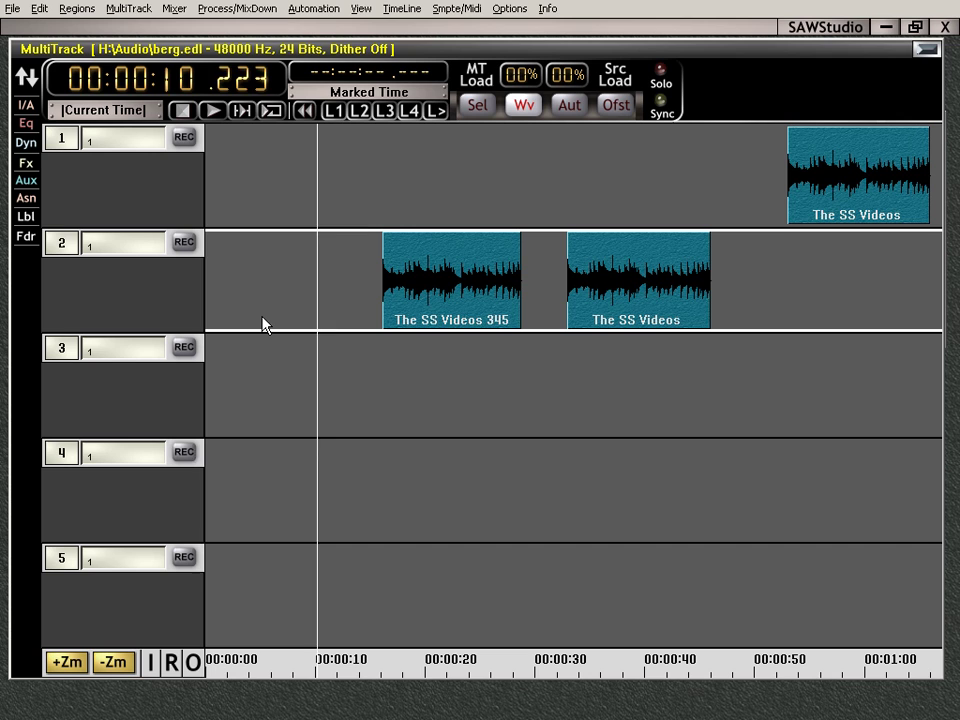
{"action": "key", "text": "Home"}
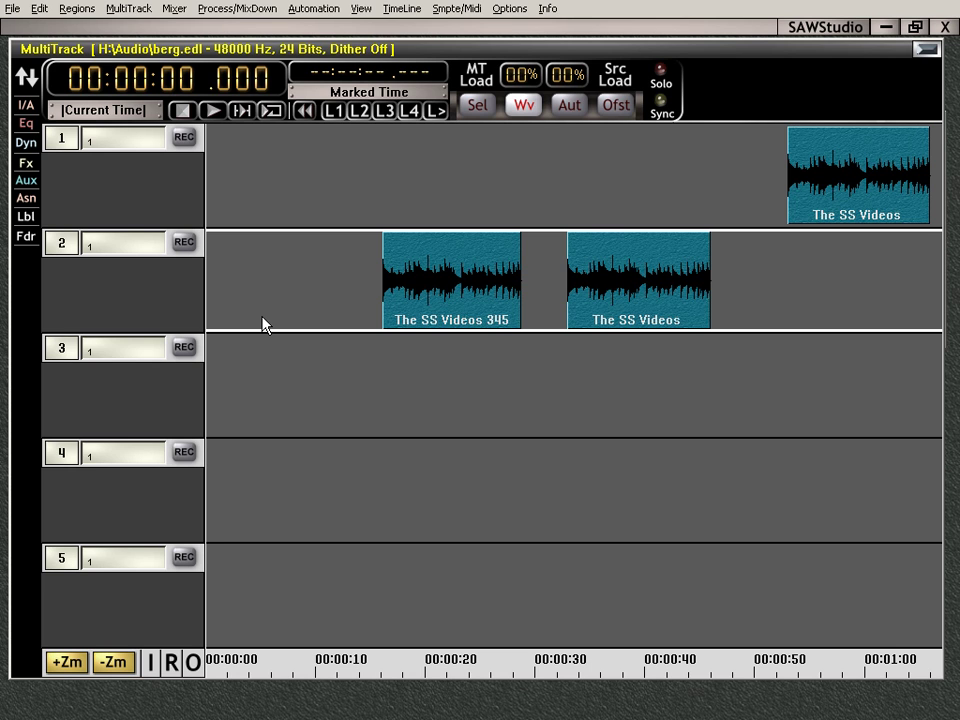
Select regions with E at 22 s and 38 s, ending with The SS Videos 345 selected at 22 s.
{"action": "left_click", "coordinate": [450, 283]}
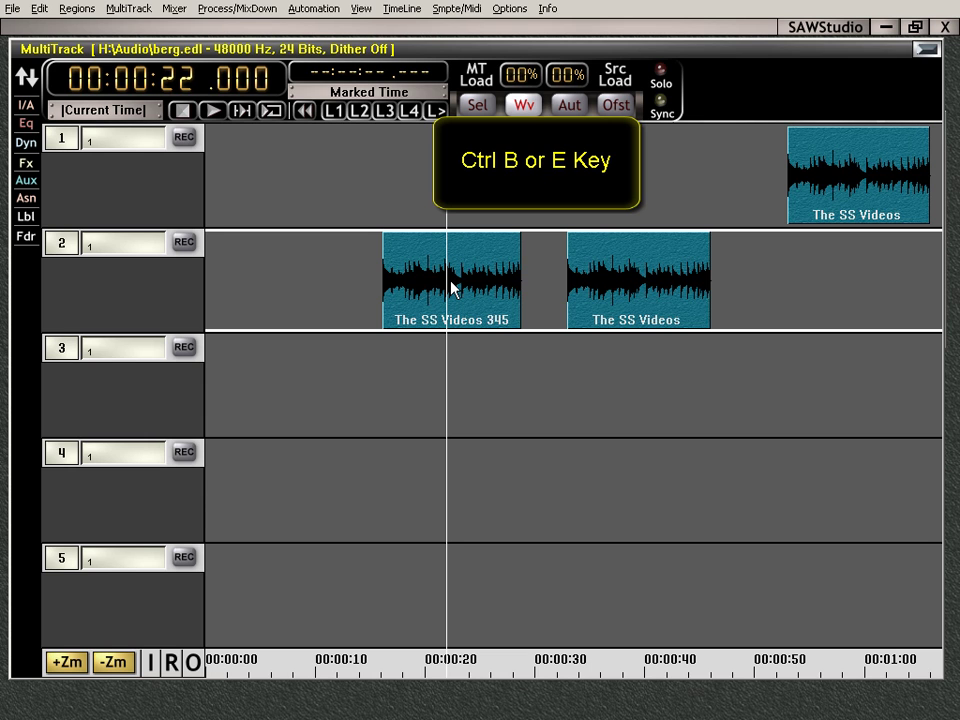
{"action": "key", "text": "e"}
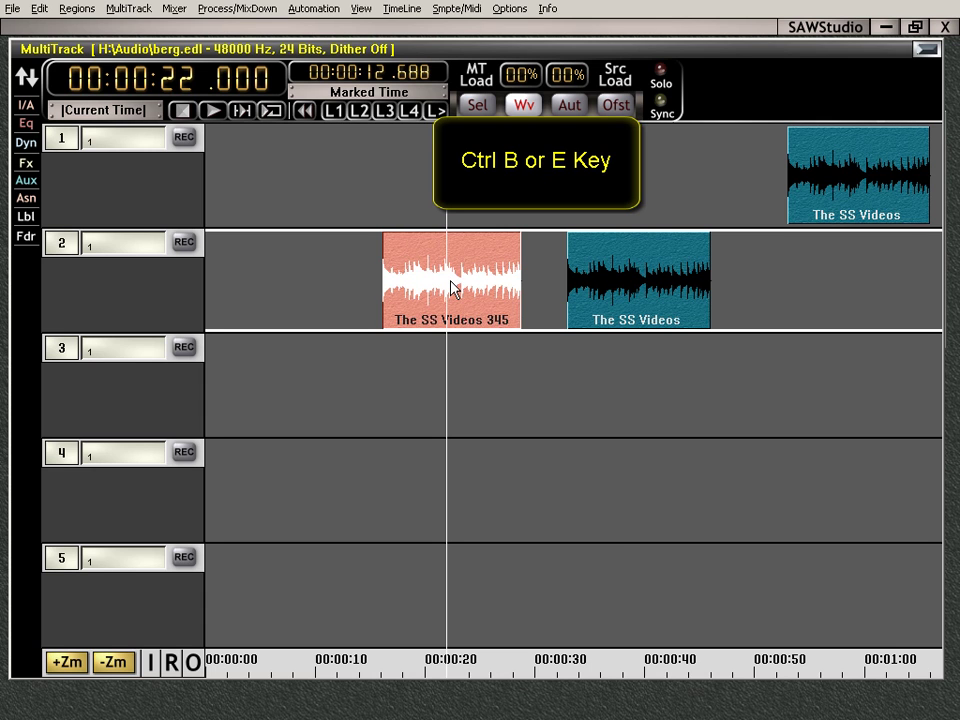
{"action": "left_click", "coordinate": [624, 271]}
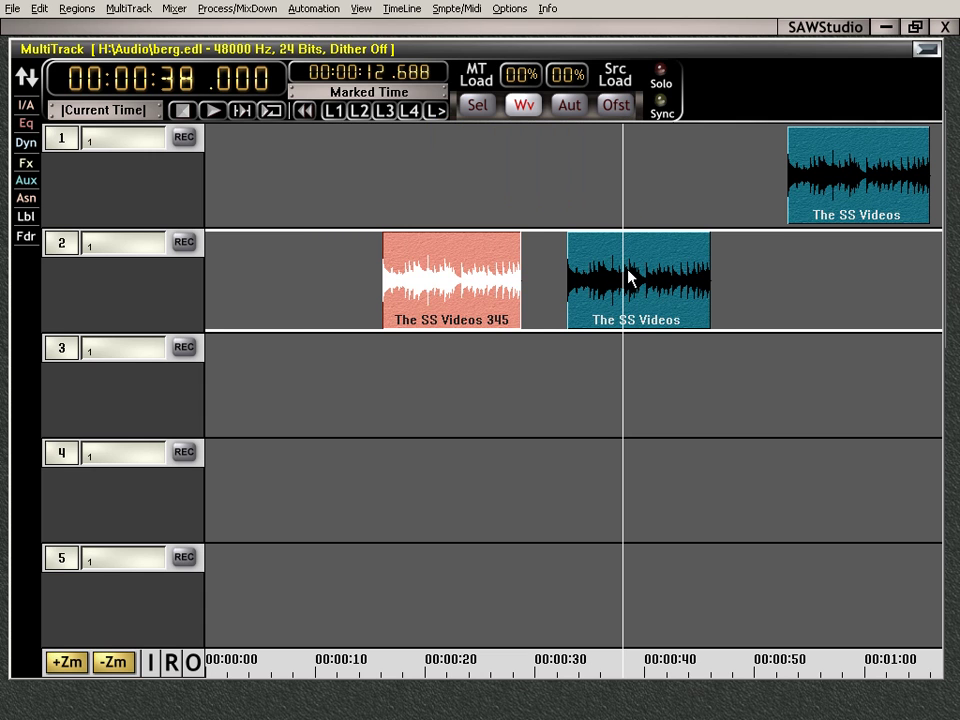
{"action": "key", "text": "e"}
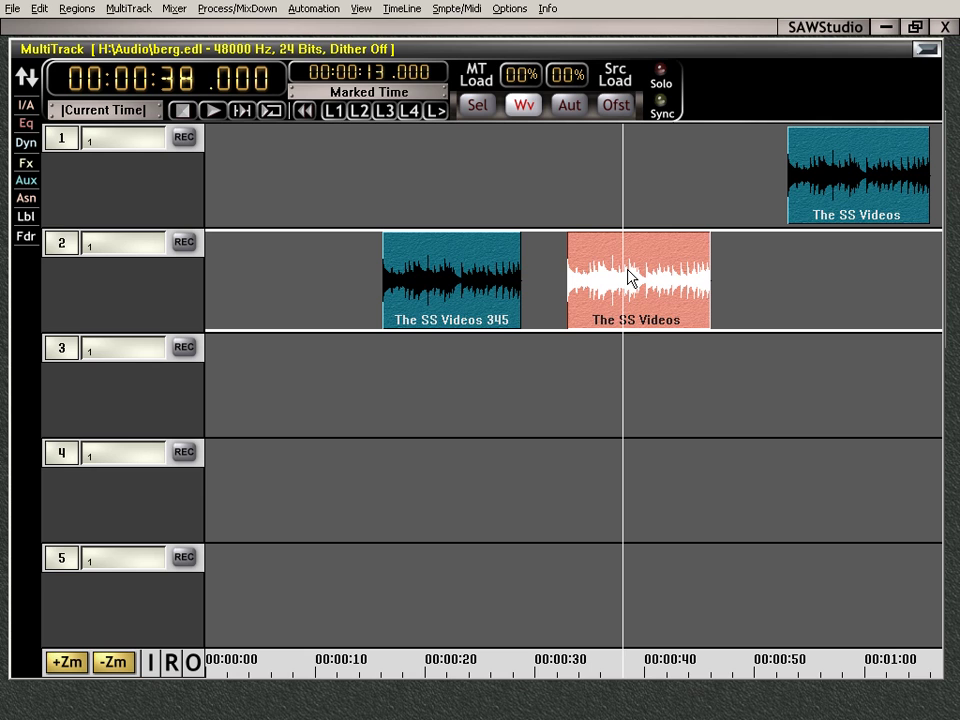
{"action": "left_click", "coordinate": [450, 296]}
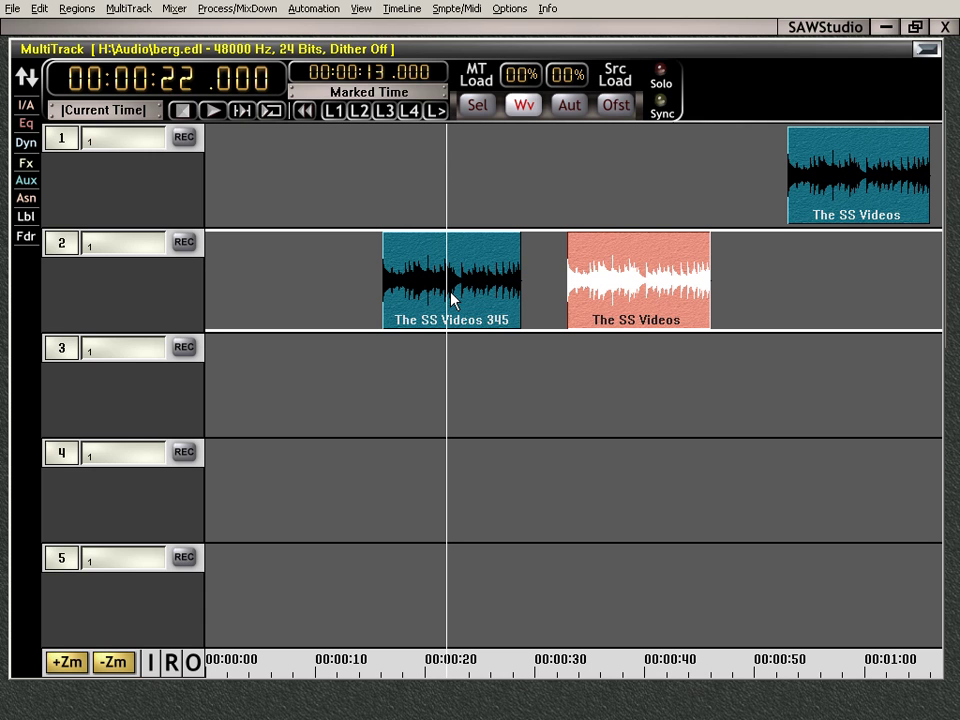
{"action": "left_click", "coordinate": [450, 296]}
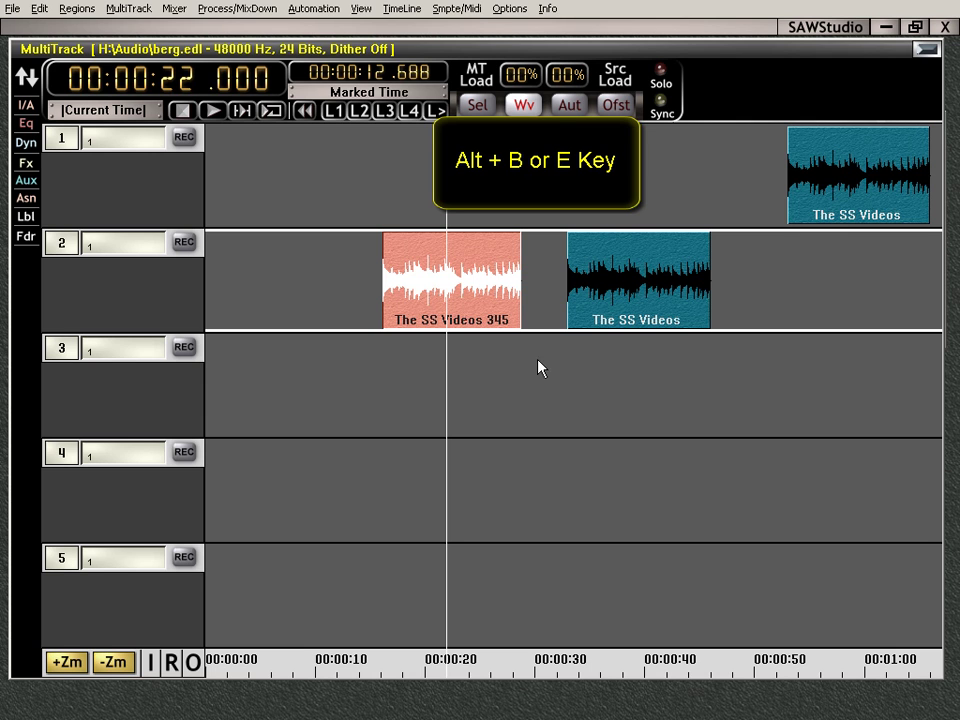
Select The SS Videos at 38 seconds, then deselect it and jump back to 00:00:00.000.
{"action": "left_click", "coordinate": [621, 279]}
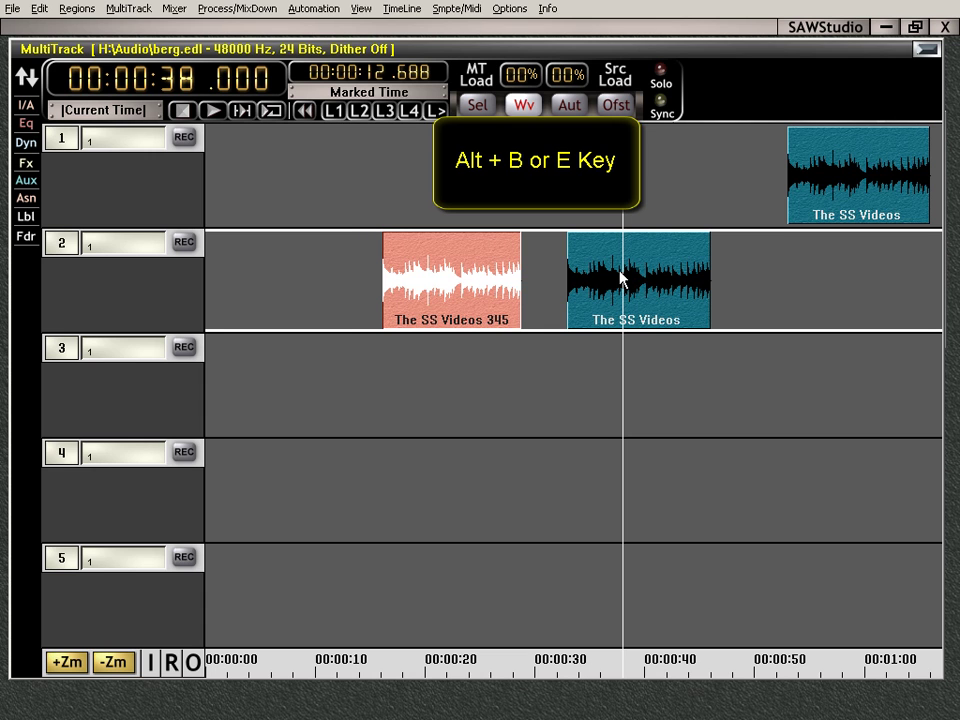
{"action": "left_click", "coordinate": [621, 279]}
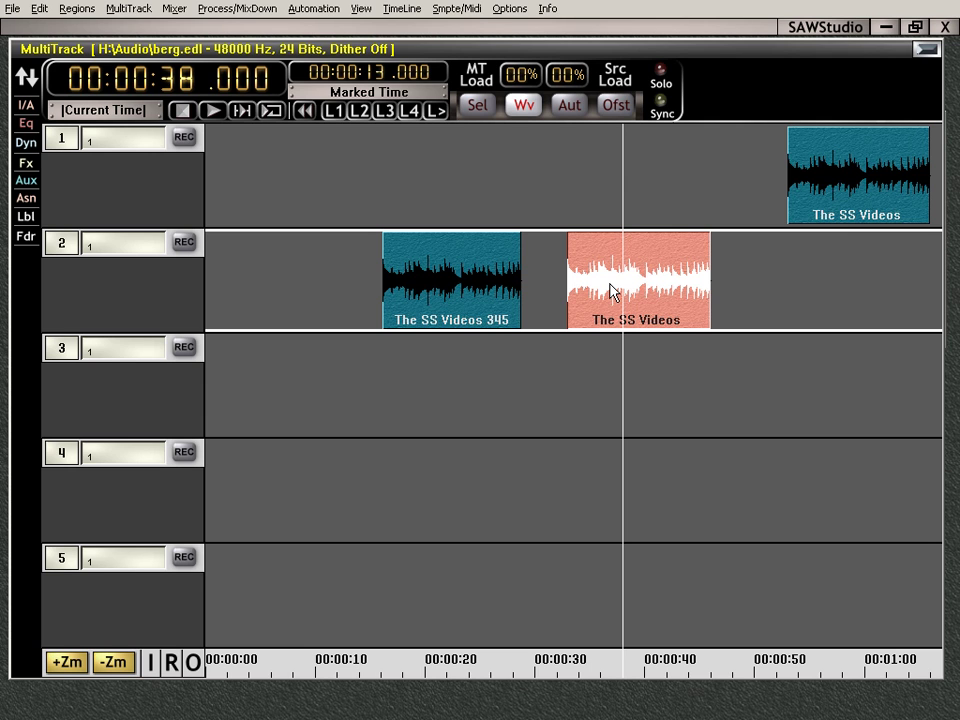
{"action": "left_click", "coordinate": [610, 285]}
{"action": "key", "text": "Home"}
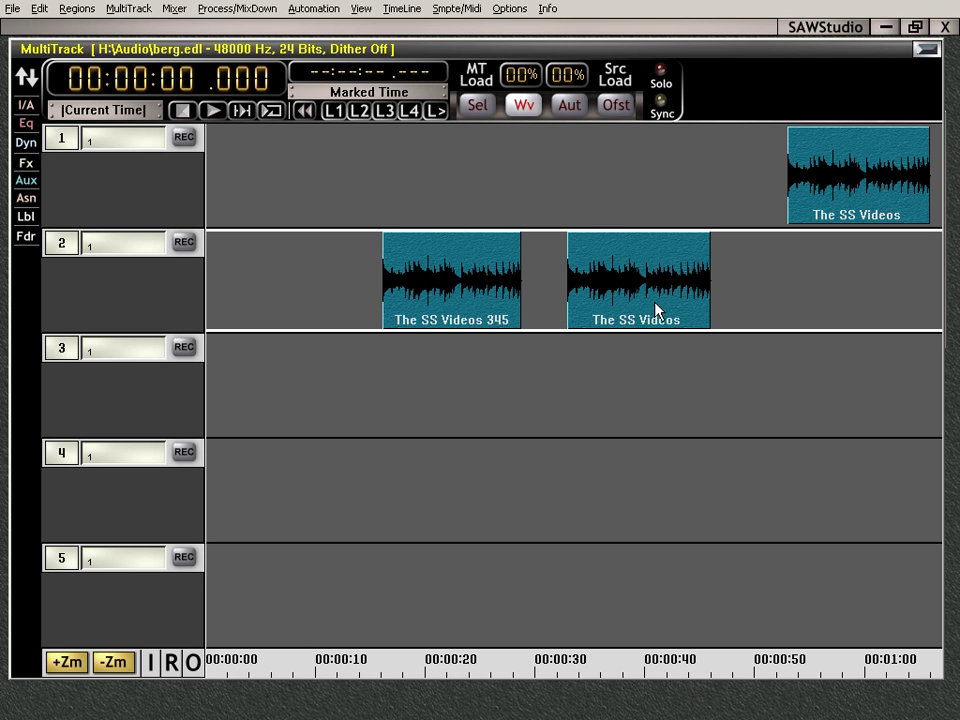
Slide The SS Videos 345 about 10 seconds earlier on track 2, to start near 0:06.
{"action": "left_click", "coordinate": [447, 318], "text": "shift"}
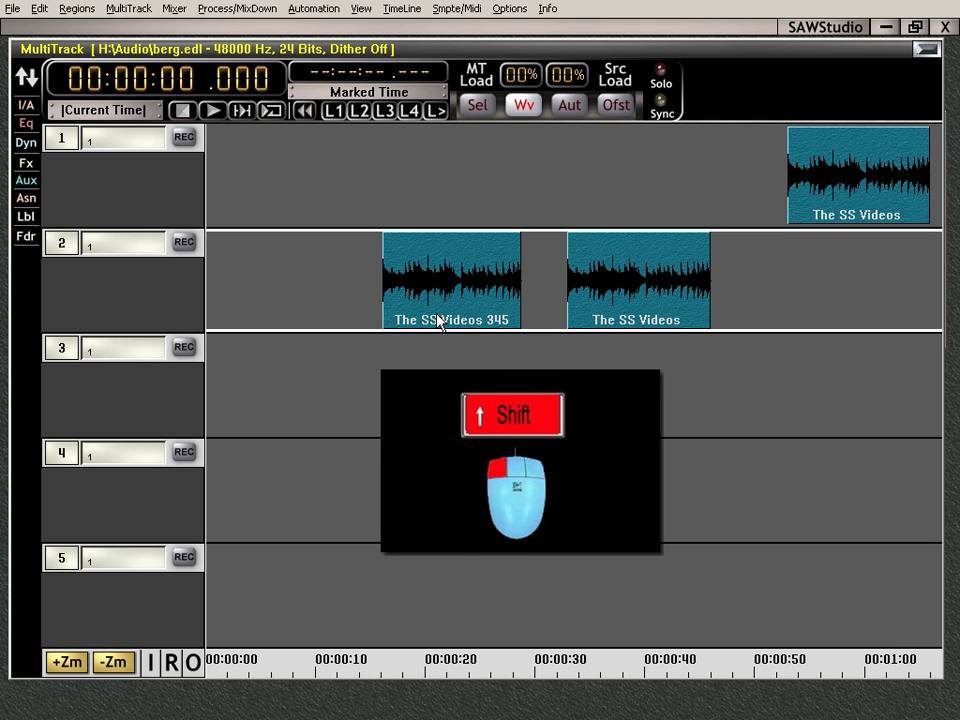
{"action": "left_click", "coordinate": [466, 288], "text": "shift"}
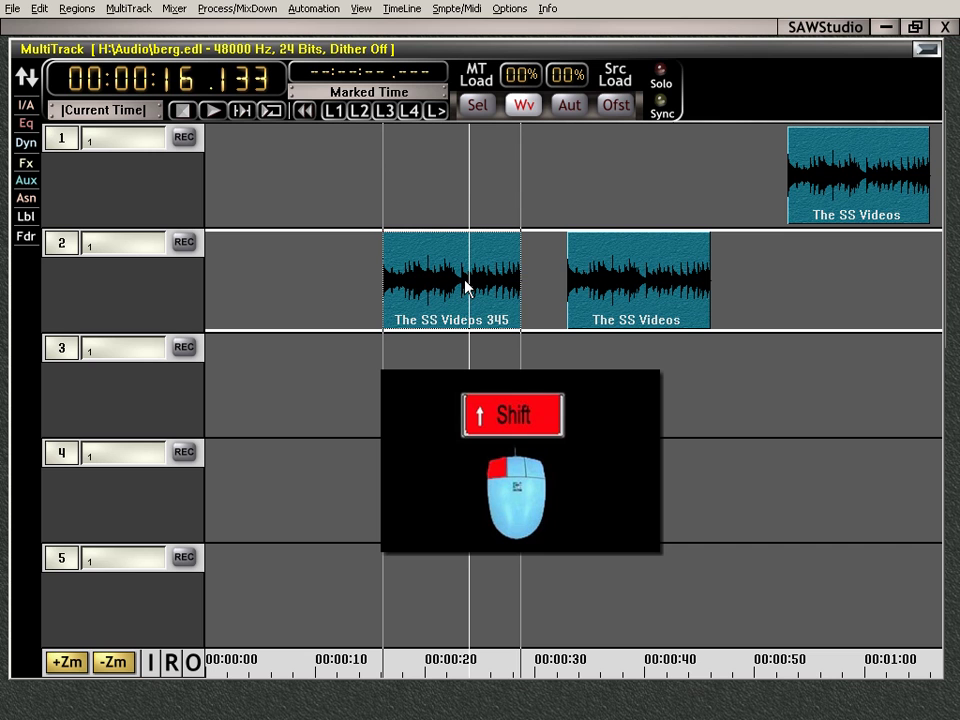
{"action": "mouse_move", "coordinate": [466, 288]}
{"action": "left_mouse_down"}
{"action": "mouse_move", "coordinate": [311, 285]}
{"action": "mouse_move", "coordinate": [746, 287]}
{"action": "mouse_move", "coordinate": [350, 287]}
{"action": "left_mouse_up"}
Move The SS Videos 345 down to track 4, then back onto track 2 starting at 0:12.
{"action": "left_click", "coordinate": [350, 287], "text": "ctrl"}
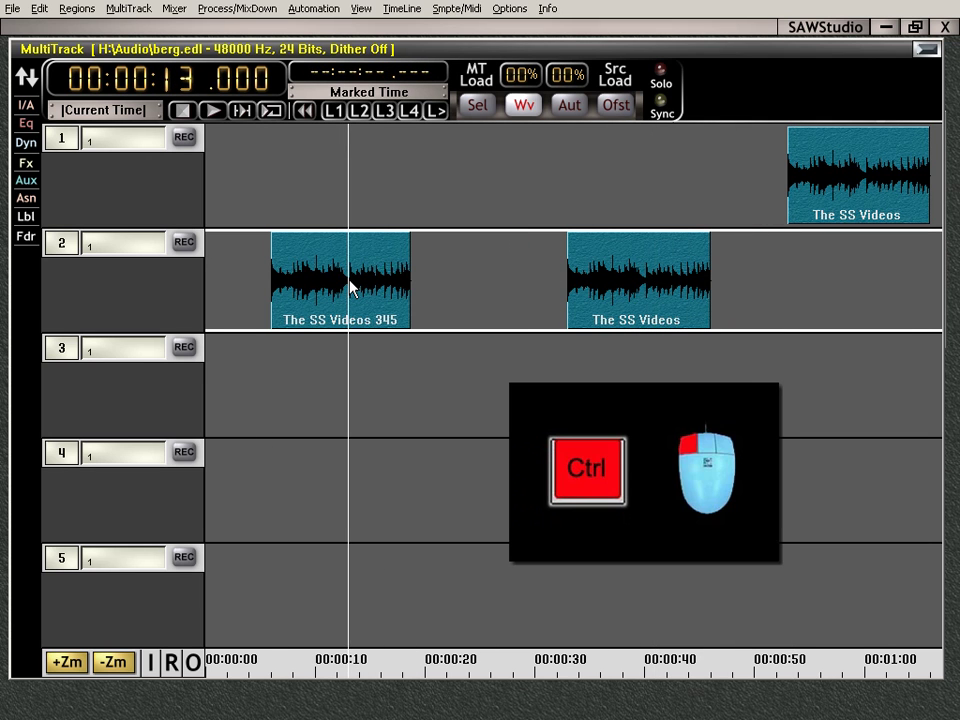
{"action": "left_click_drag", "start_coordinate": [350, 287], "coordinate": [350, 497]}
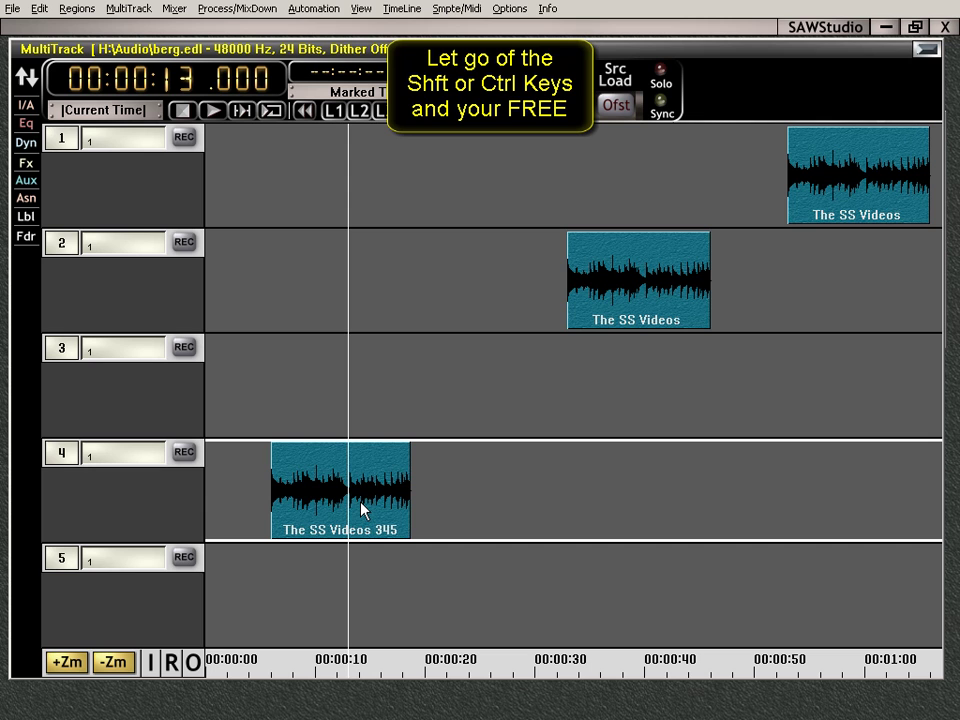
{"action": "left_click", "coordinate": [363, 509]}
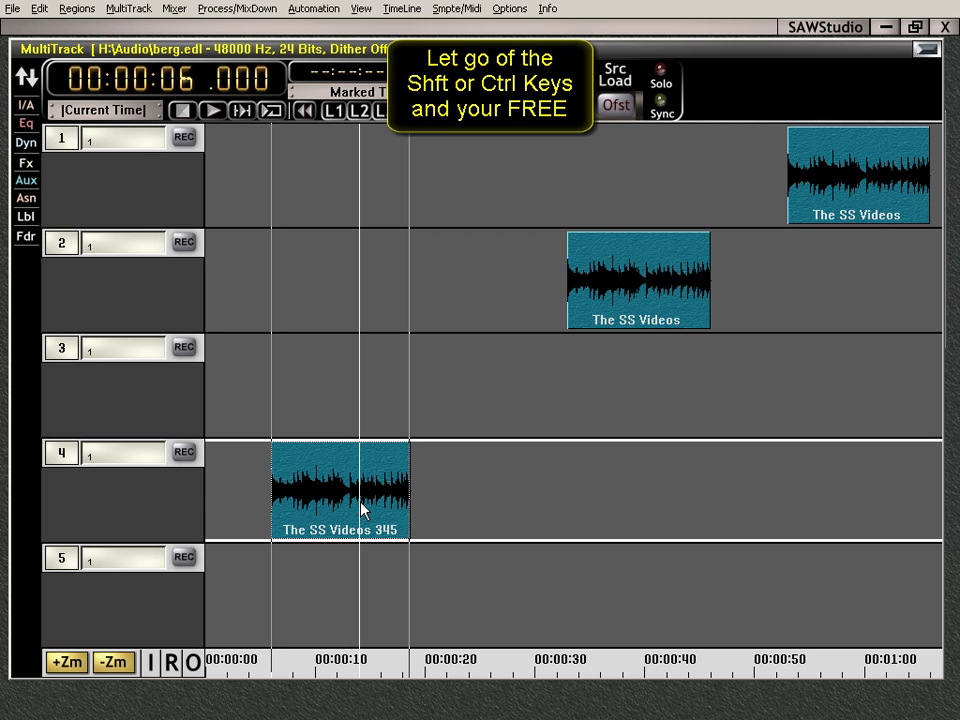
{"action": "left_click_drag", "start_coordinate": [362, 503], "coordinate": [383, 297]}
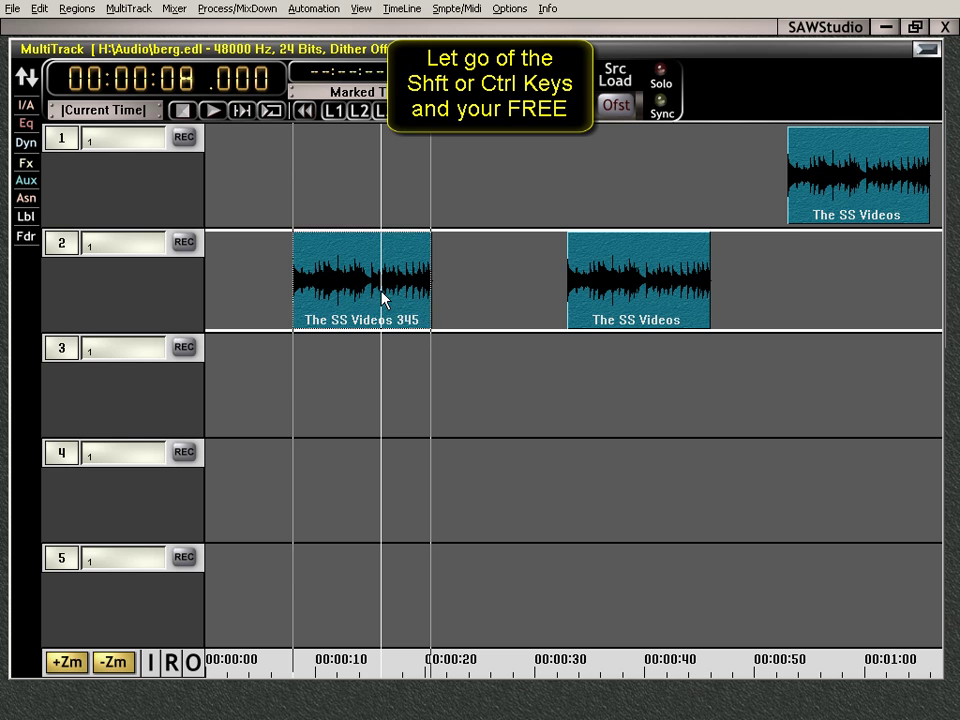
{"action": "left_click_drag", "start_coordinate": [382, 357], "coordinate": [428, 296]}
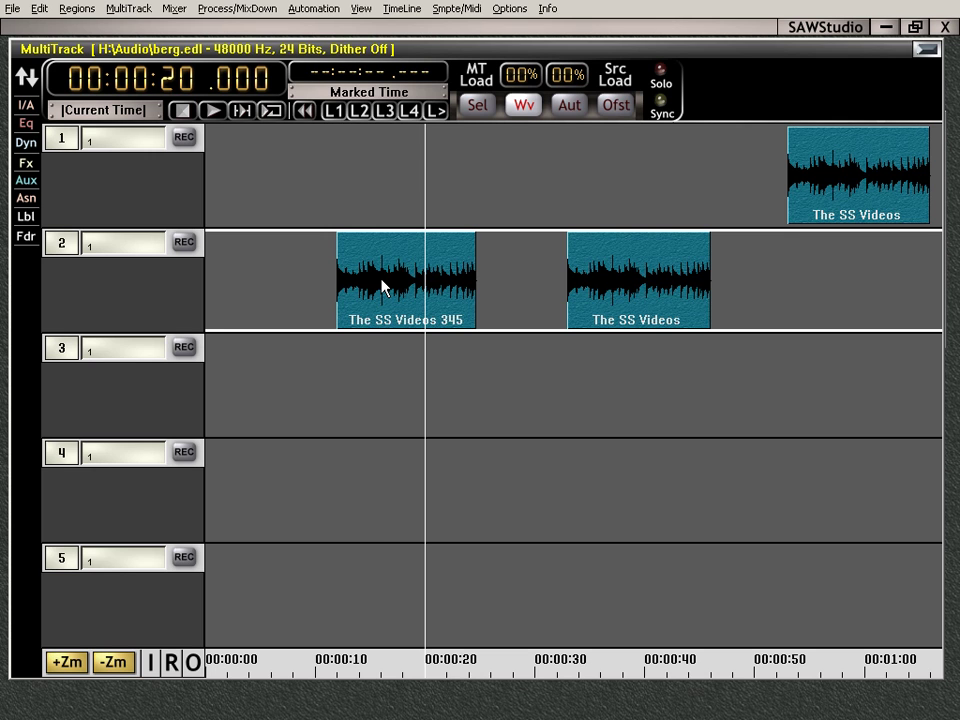
Drop copies on track 4: The SS Videos 345 at 0:12 and The SS Videos near 0:48.
{"action": "left_click_drag", "start_coordinate": [381, 287], "coordinate": [381, 500]}
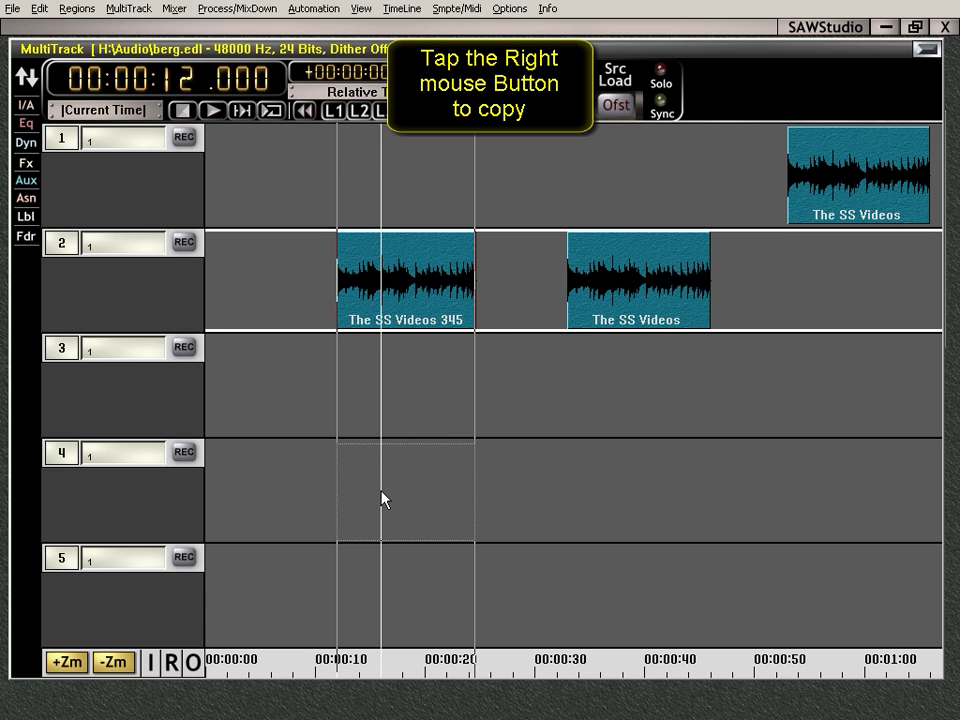
{"action": "right_click", "coordinate": [381, 498]}
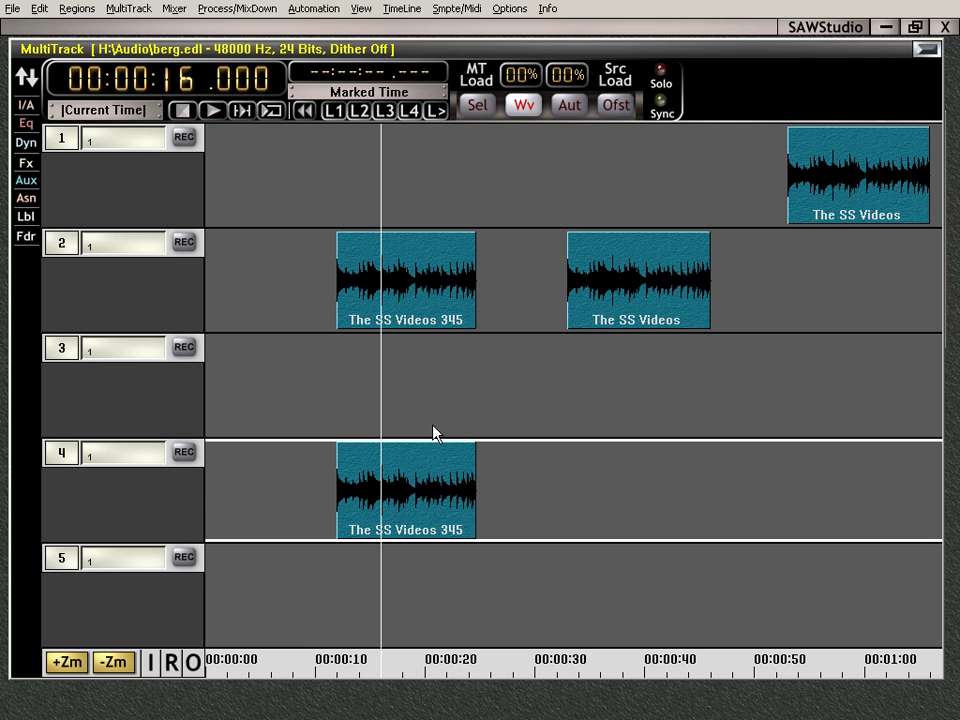
{"action": "left_click", "coordinate": [633, 272]}
{"action": "left_click_drag", "start_coordinate": [633, 272], "coordinate": [737, 530]}
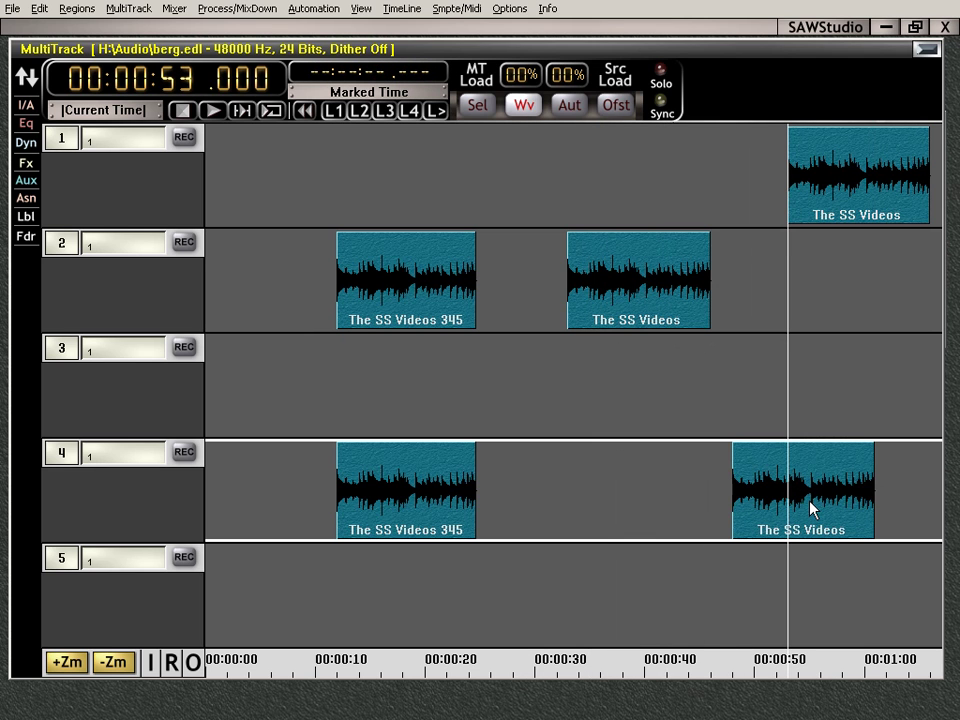